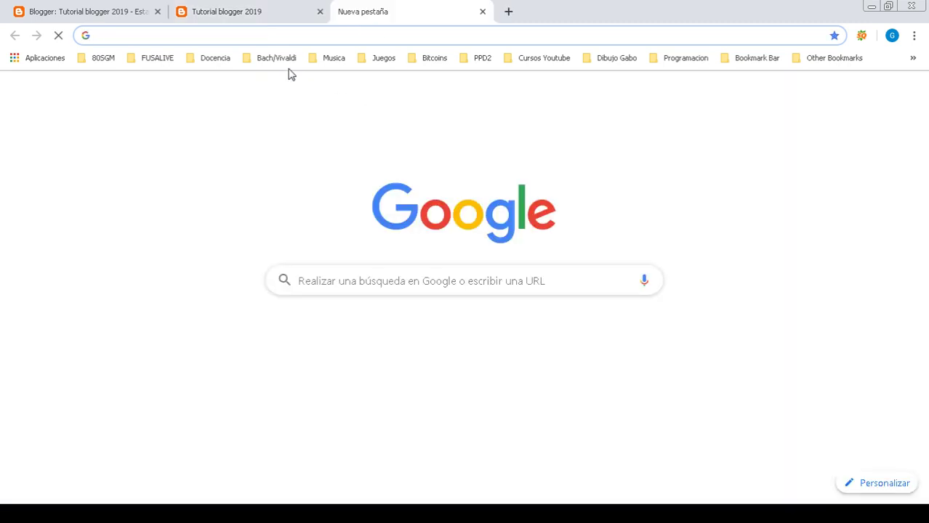
Dismiss the Google privacy check notice on the new tab page.
{"action": "left_click", "coordinate": [224, 8]}
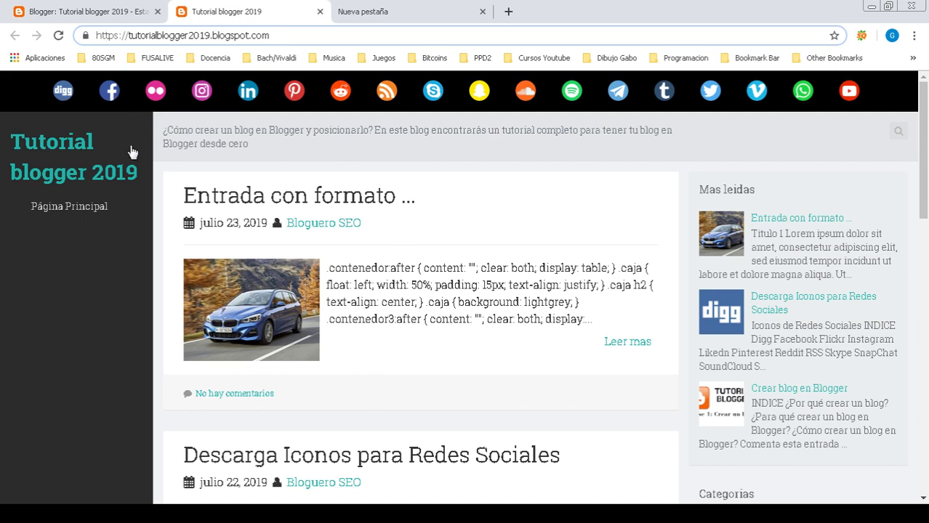
{"action": "left_click", "coordinate": [409, 17]}
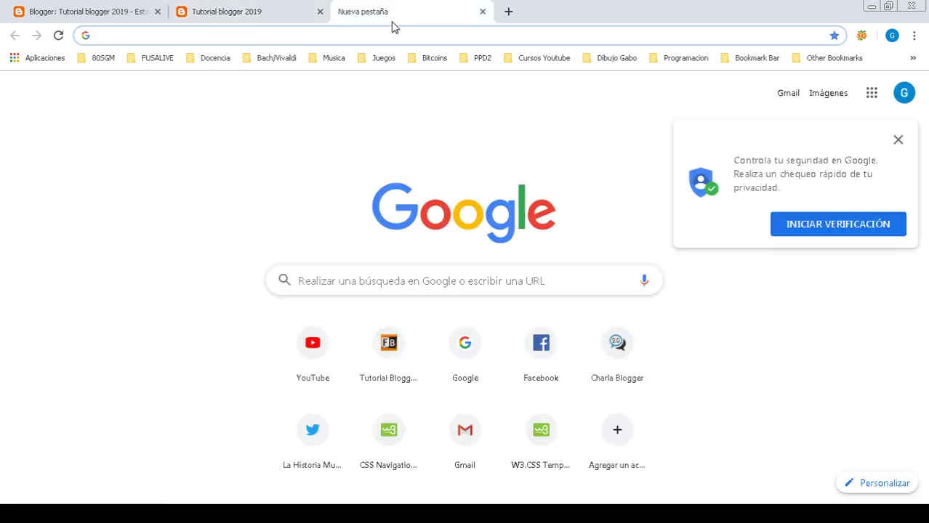
{"action": "left_click", "coordinate": [898, 140]}
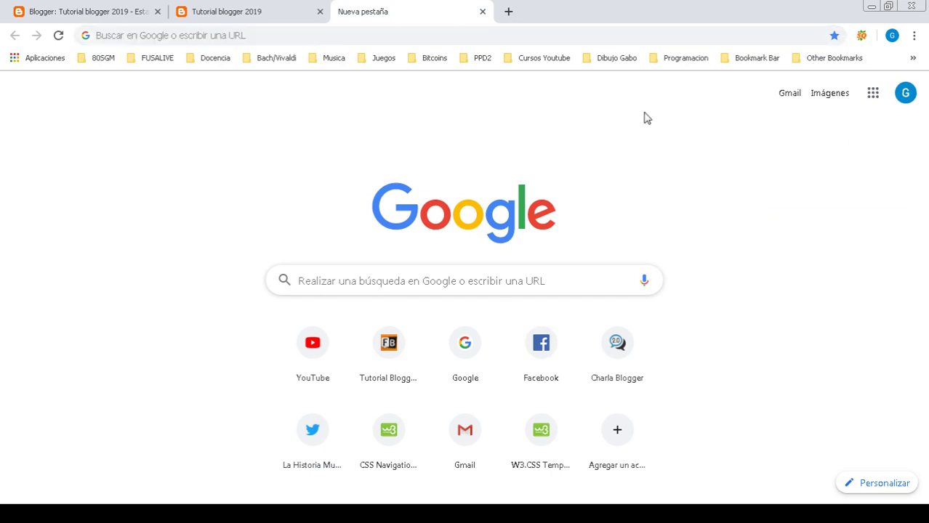
Open Google's full products page from the new tab page's list of Google apps.
{"action": "left_click", "coordinate": [258, 13]}
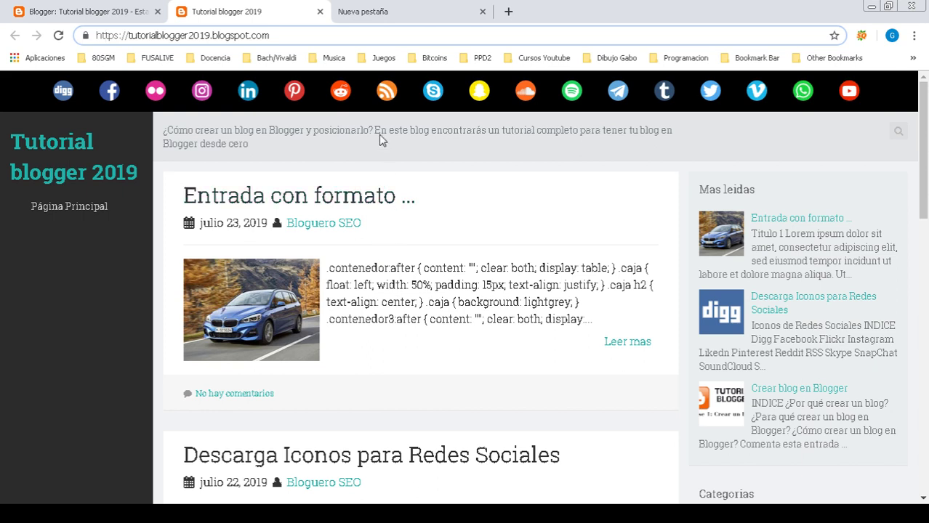
{"action": "left_click", "coordinate": [383, 11]}
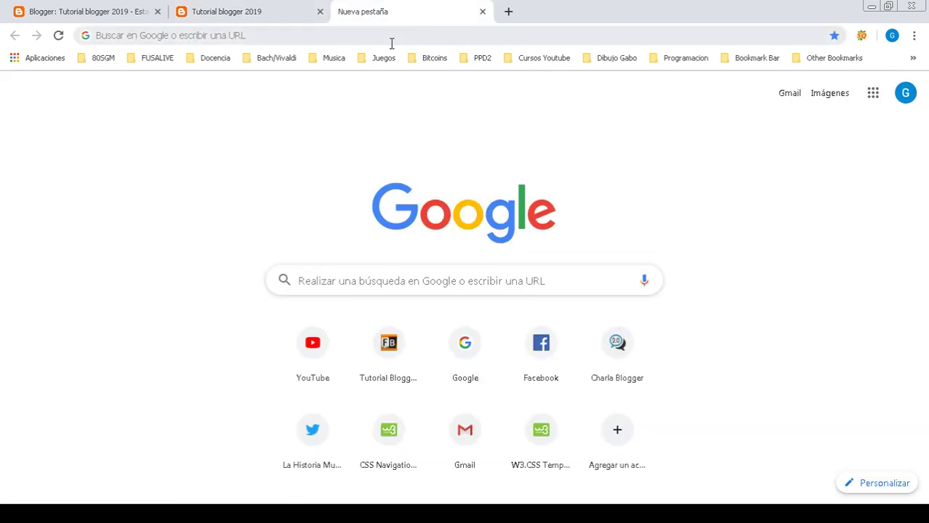
{"action": "left_click", "coordinate": [874, 96]}
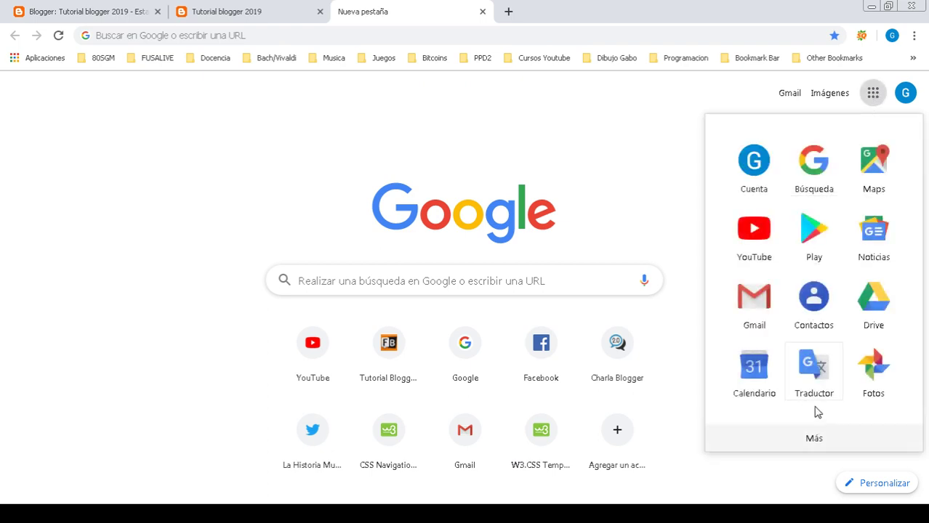
{"action": "left_click", "coordinate": [819, 438]}
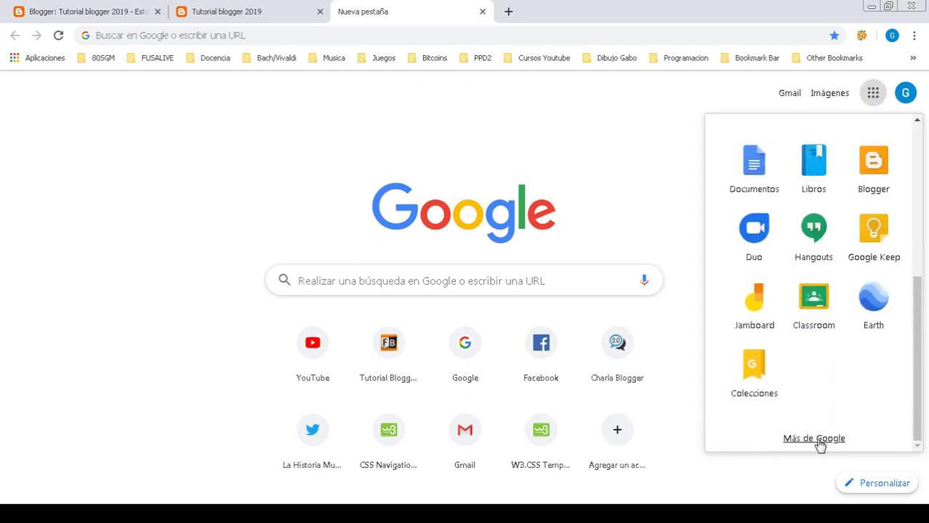
{"action": "left_click", "coordinate": [821, 438]}
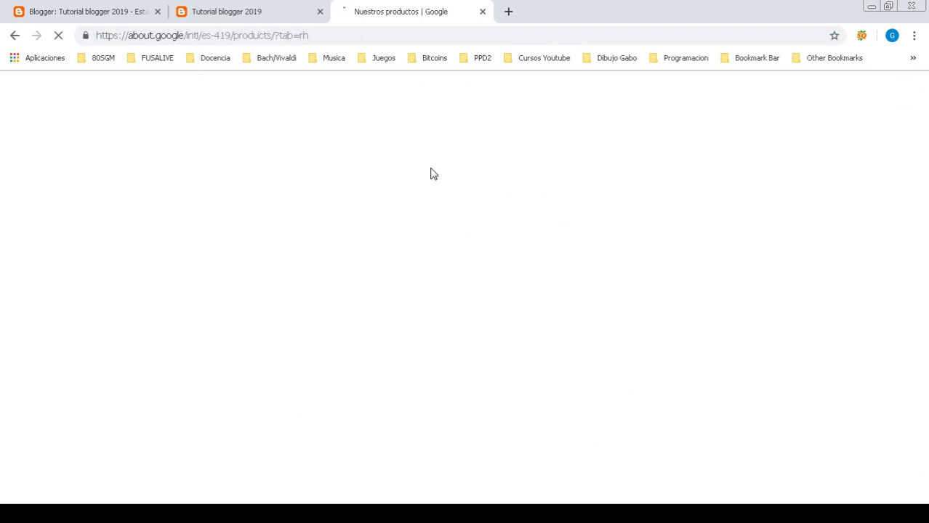
Review the blog's list of posts and its published comments in the Blogger dashboard.
{"action": "left_click", "coordinate": [218, 15]}
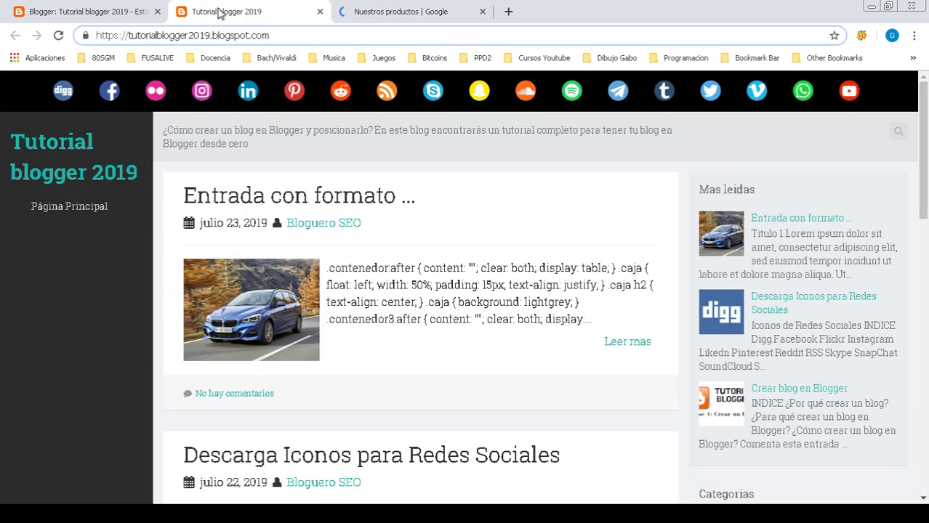
{"action": "left_click", "coordinate": [57, 11]}
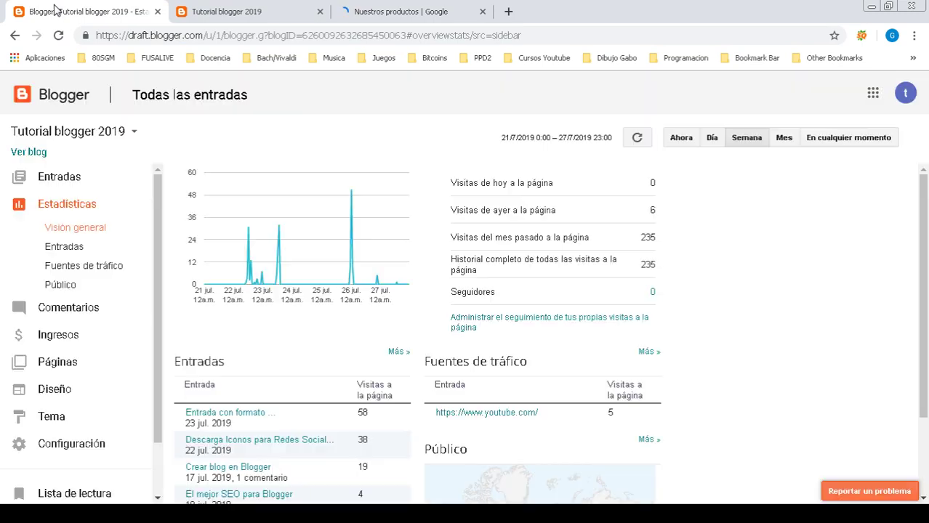
{"action": "left_click", "coordinate": [67, 180]}
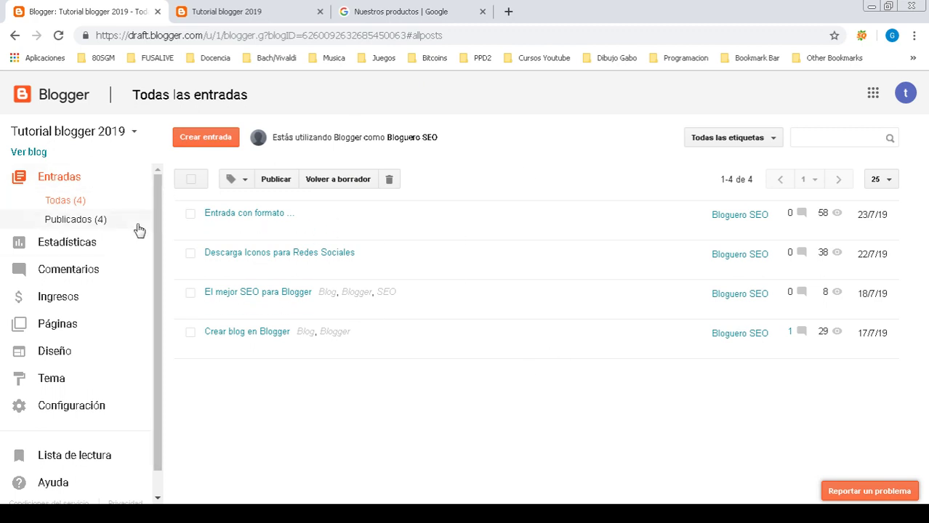
{"action": "mouse_move", "coordinate": [160, 182]}
{"action": "left_mouse_down"}
{"action": "mouse_move", "coordinate": [160, 238]}
{"action": "mouse_move", "coordinate": [166, 197]}
{"action": "left_mouse_up"}
{"action": "left_click", "coordinate": [87, 276]}
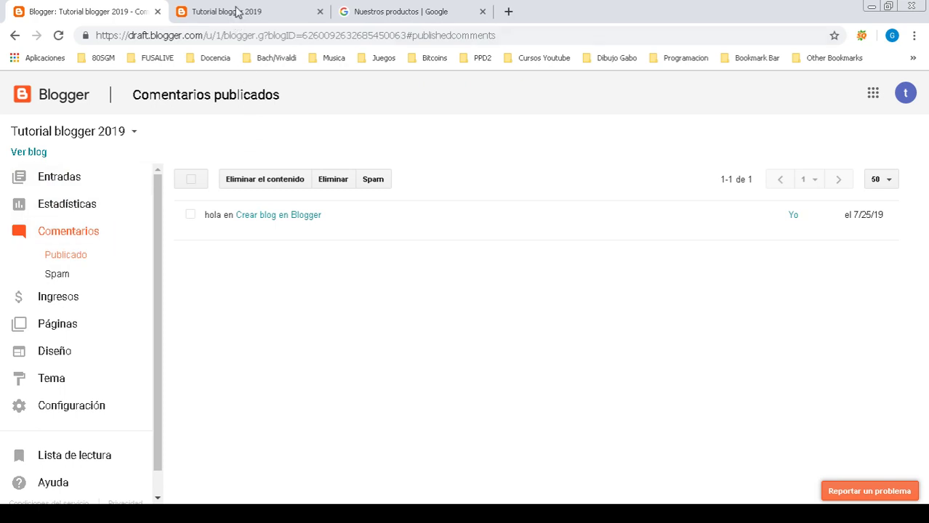
Compare the public blog's home page with Google's products page, including its Busca y explora section.
{"action": "left_click", "coordinate": [237, 10]}
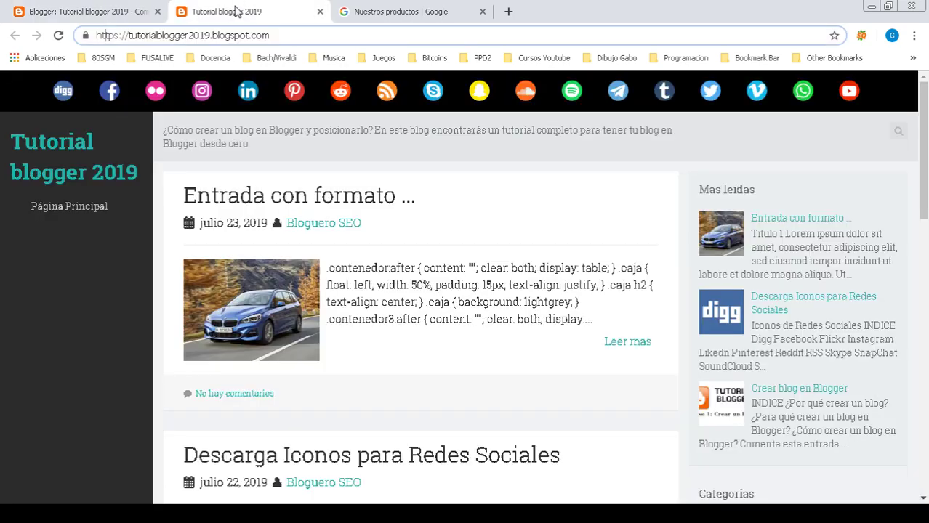
{"action": "left_click", "coordinate": [365, 15]}
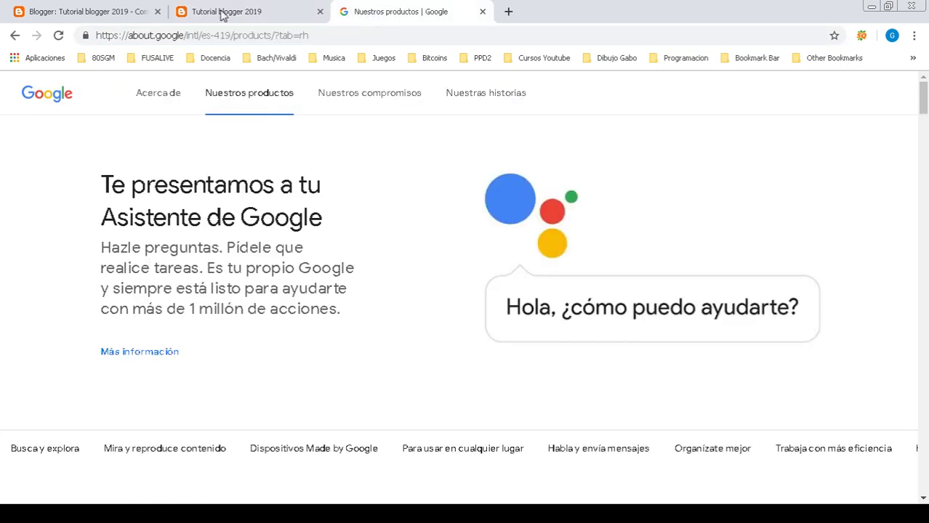
{"action": "scroll", "coordinate": [393, 279], "scroll_direction": "down", "scroll_amount": 2}
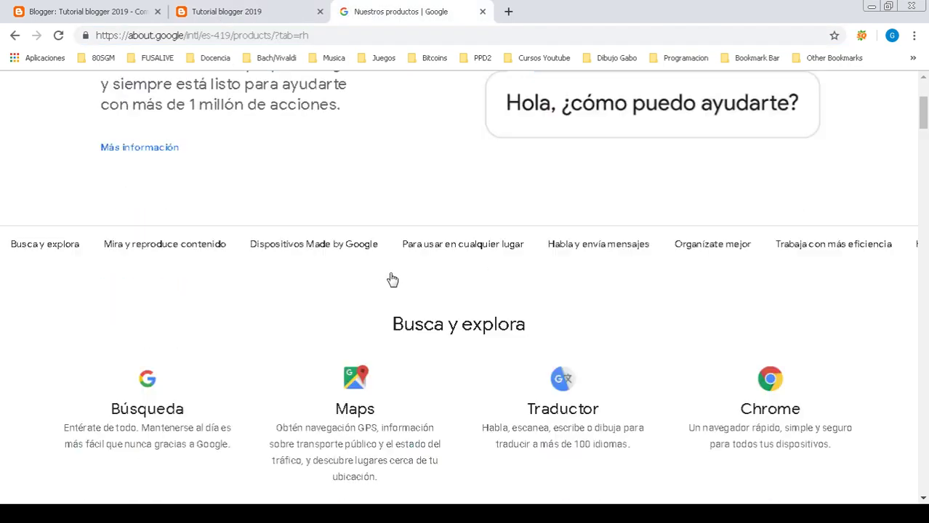
{"action": "scroll", "coordinate": [393, 280], "scroll_direction": "down", "scroll_amount": 2}
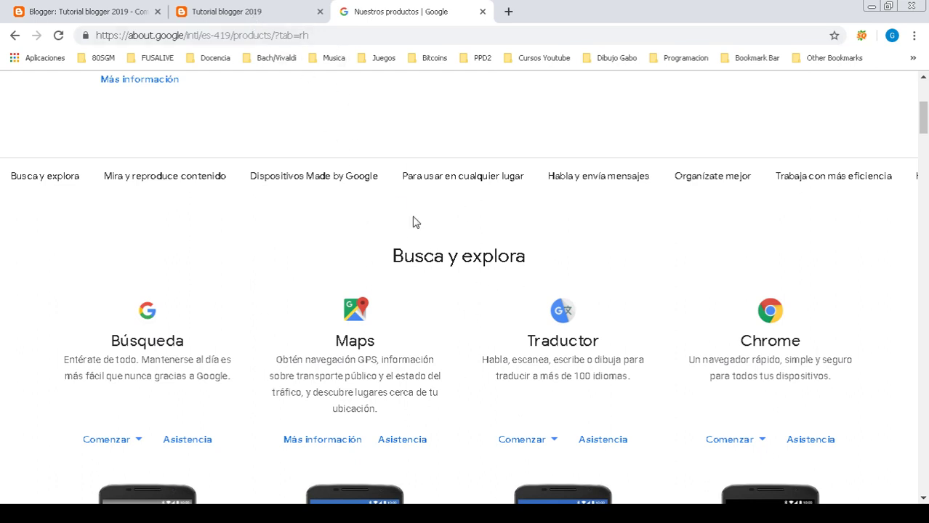
{"action": "scroll", "coordinate": [423, 263], "scroll_direction": "down", "scroll_amount": 1}
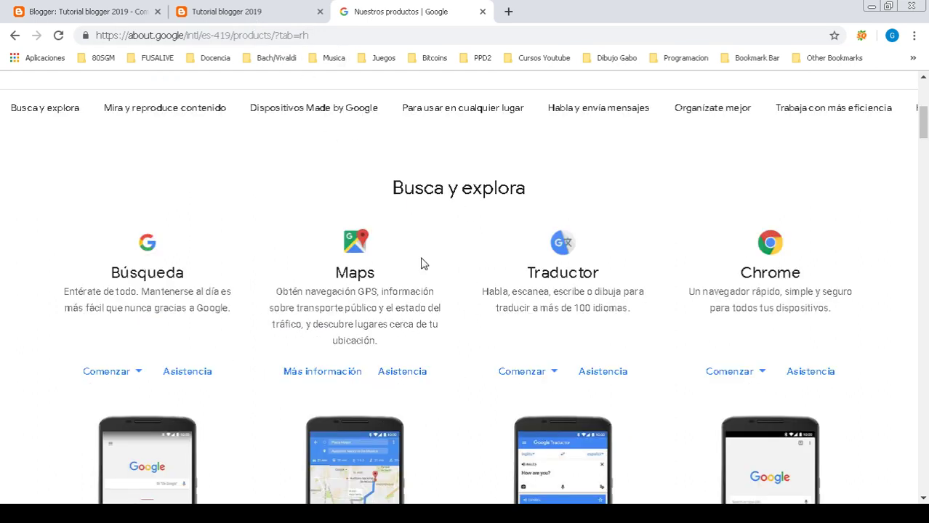
{"action": "left_click", "coordinate": [241, 12]}
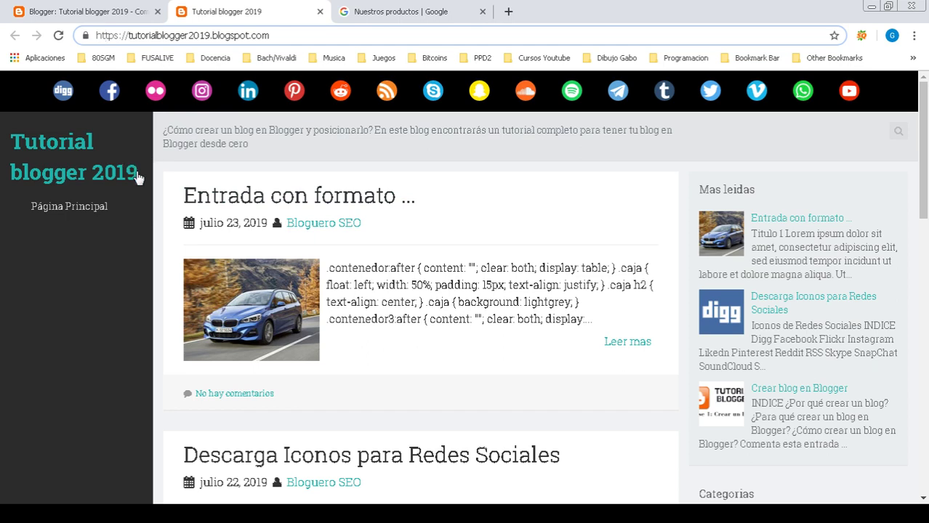
{"action": "left_click", "coordinate": [371, 13]}
{"action": "left_click_drag", "start_coordinate": [926, 122], "coordinate": [926, 93]}
{"action": "left_click", "coordinate": [206, 9]}
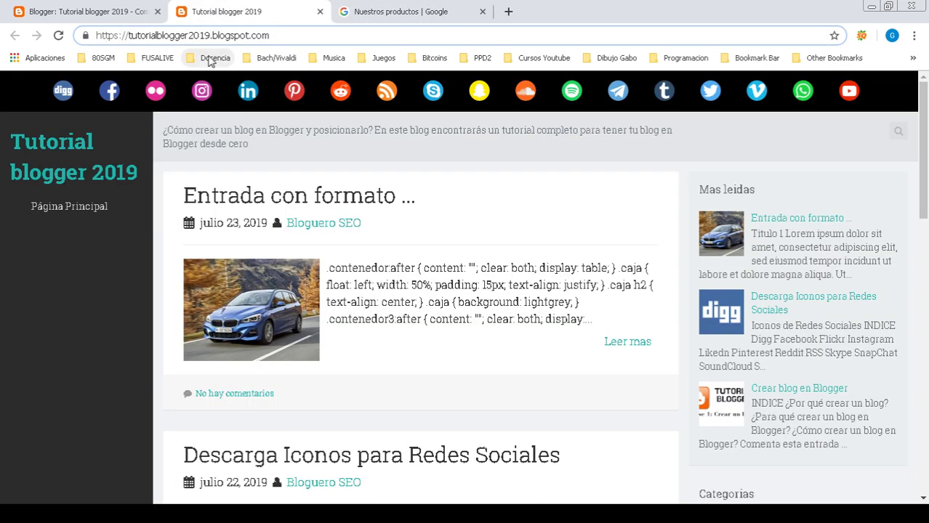
{"action": "left_click", "coordinate": [105, 11]}
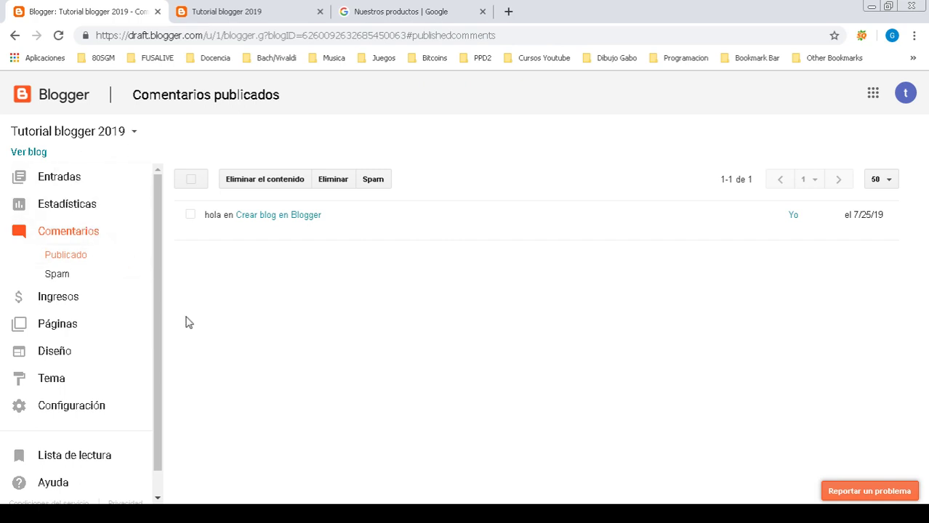
{"action": "left_click", "coordinate": [398, 14]}
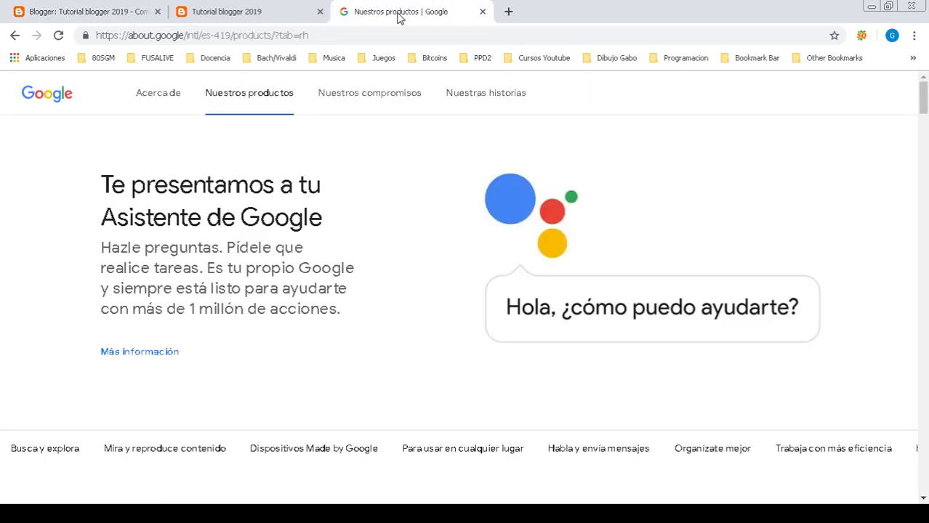
{"action": "left_click_drag", "start_coordinate": [925, 98], "coordinate": [924, 119]}
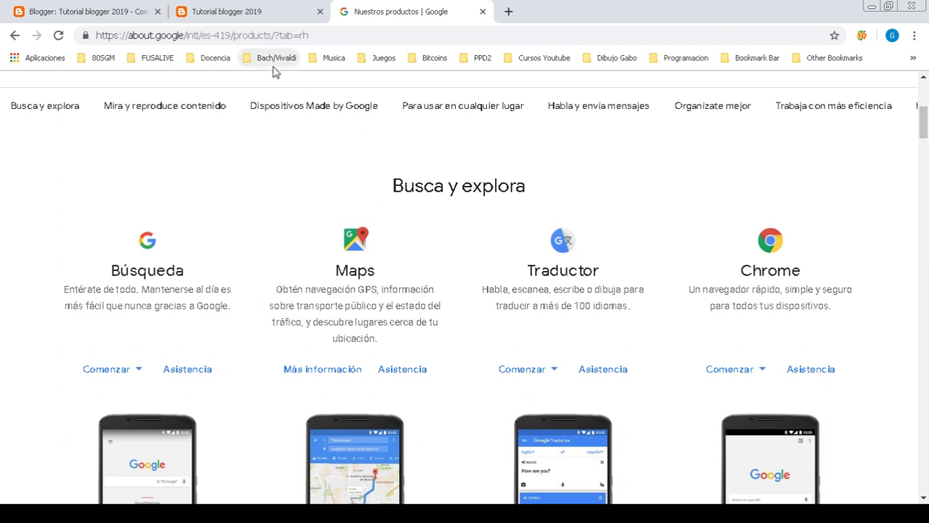
{"action": "left_click_drag", "start_coordinate": [918, 119], "coordinate": [926, 125]}
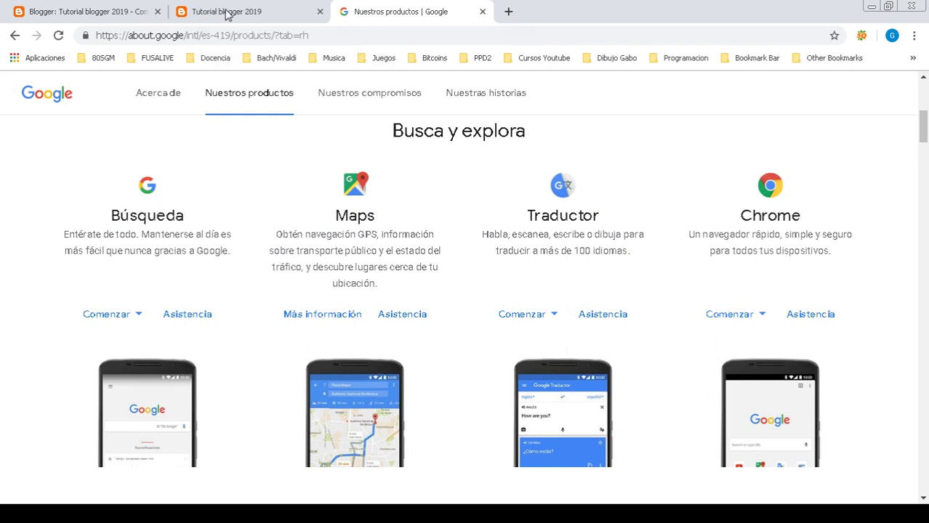
{"action": "left_click", "coordinate": [248, 14]}
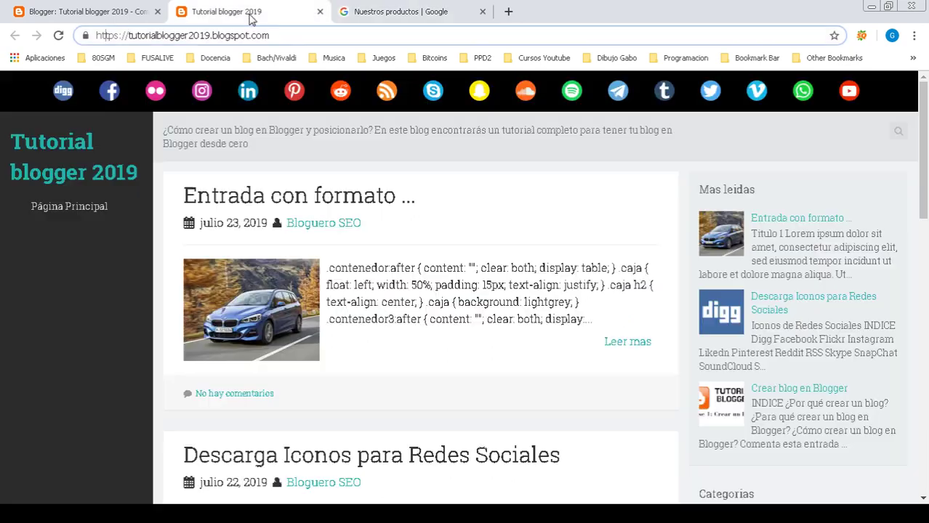
Add a Búsqueda de blogs gadget titled "Buscar este blog" to the sidebarleftnbt section of the blog's layout.
{"action": "left_click", "coordinate": [98, 11]}
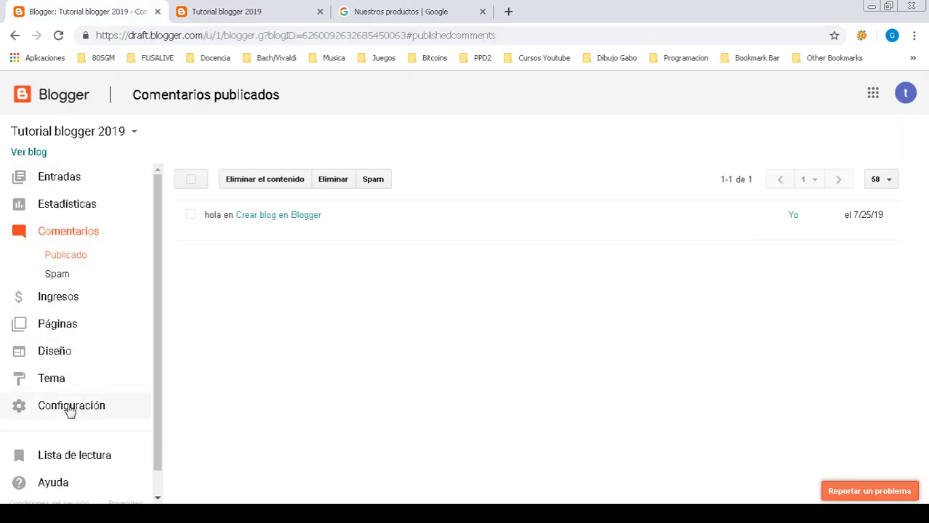
{"action": "left_click", "coordinate": [68, 359]}
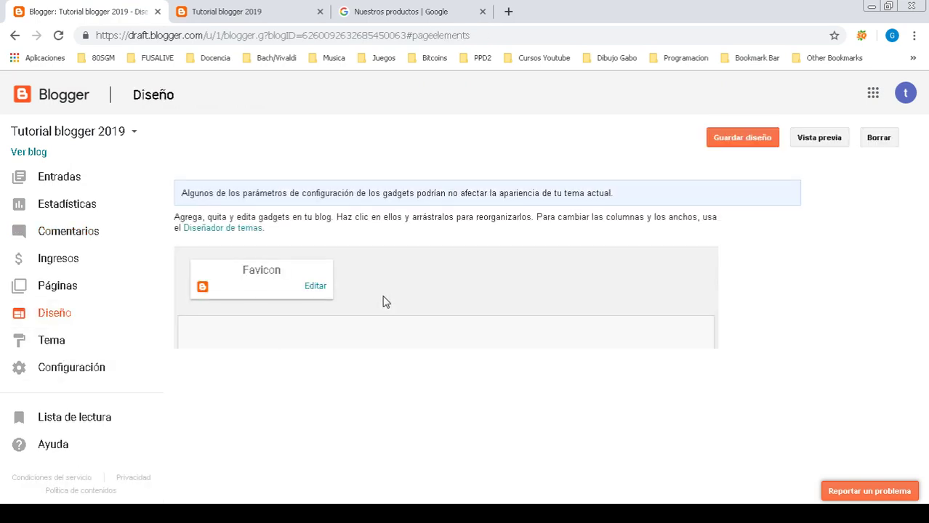
{"action": "scroll", "coordinate": [588, 310], "scroll_direction": "down", "scroll_amount": 2}
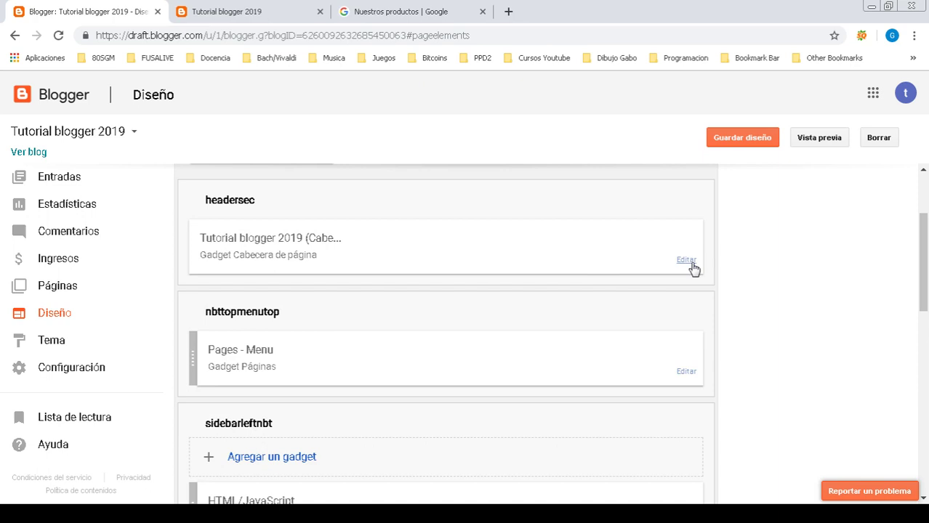
{"action": "scroll", "coordinate": [715, 350], "scroll_direction": "down", "scroll_amount": 3}
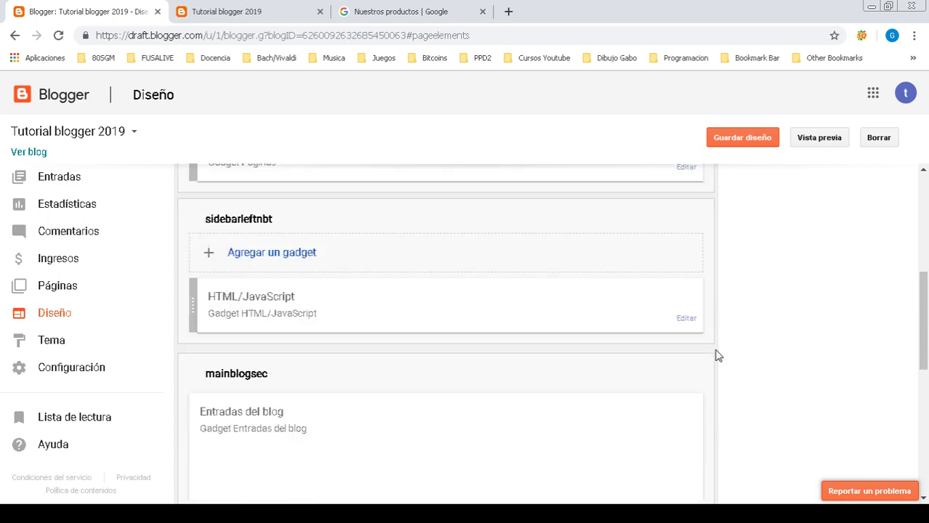
{"action": "left_click", "coordinate": [266, 254]}
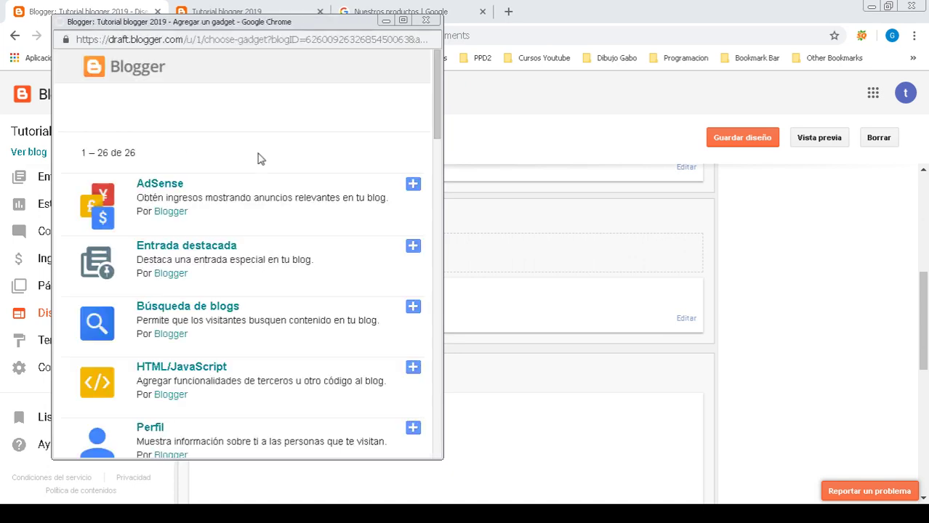
{"action": "scroll", "coordinate": [430, 161], "scroll_direction": "down", "scroll_amount": 2}
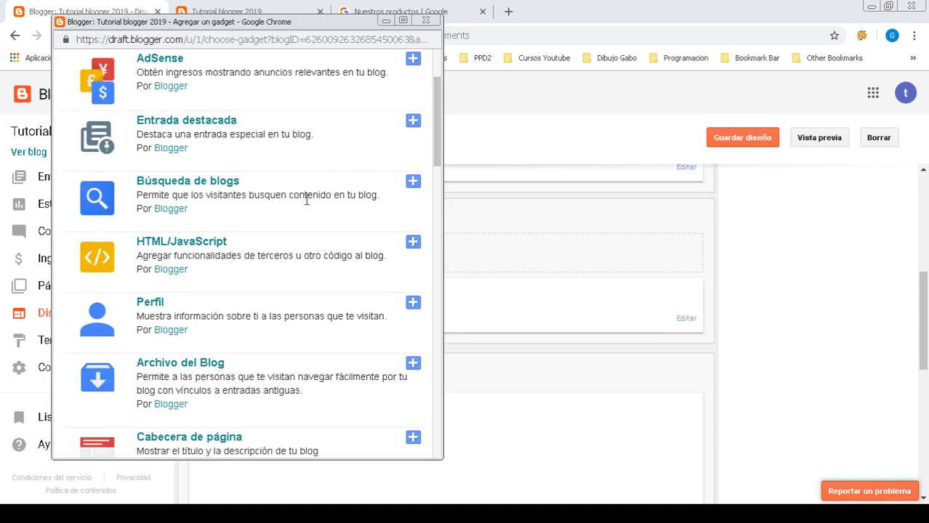
{"action": "left_click", "coordinate": [412, 181]}
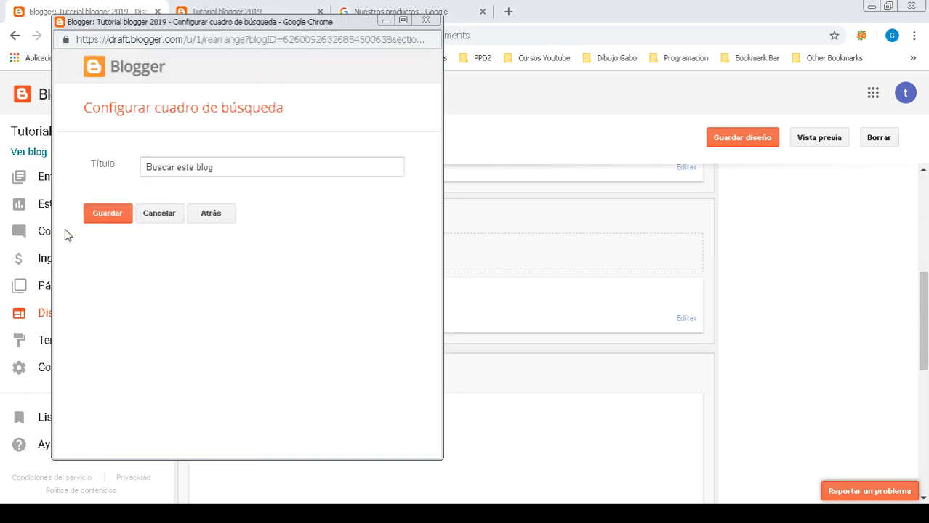
{"action": "left_click", "coordinate": [116, 218]}
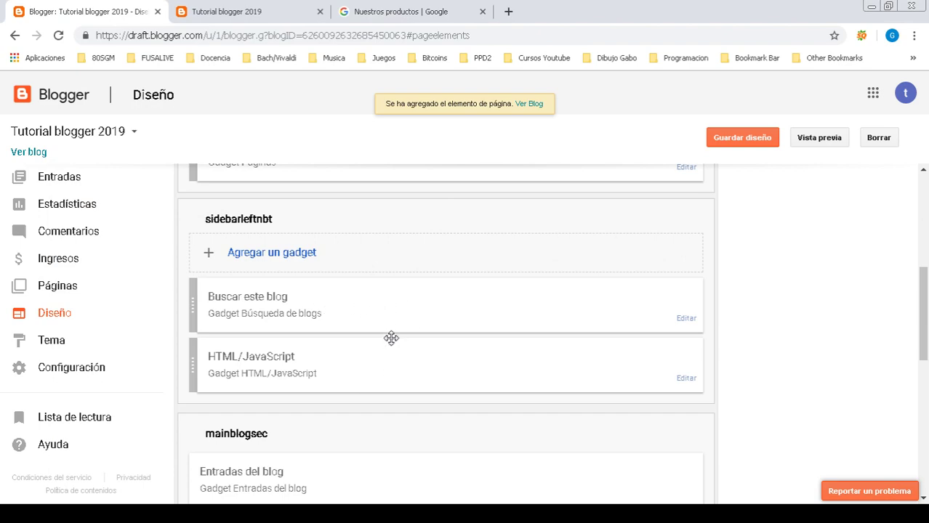
Save the blog layout and reload the public blog to check the sidebar search gadget while moving through the page.
{"action": "left_click", "coordinate": [742, 137]}
{"action": "left_click", "coordinate": [245, 11]}
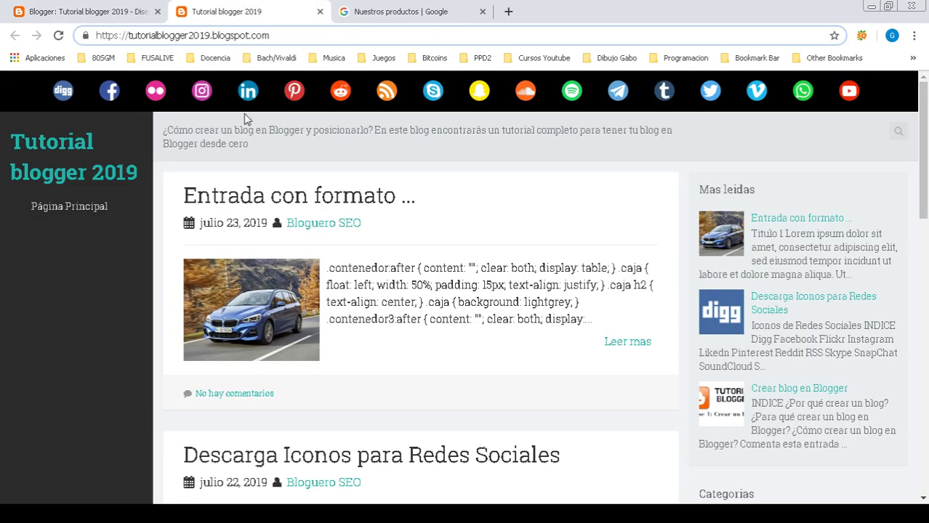
{"action": "left_click", "coordinate": [58, 35]}
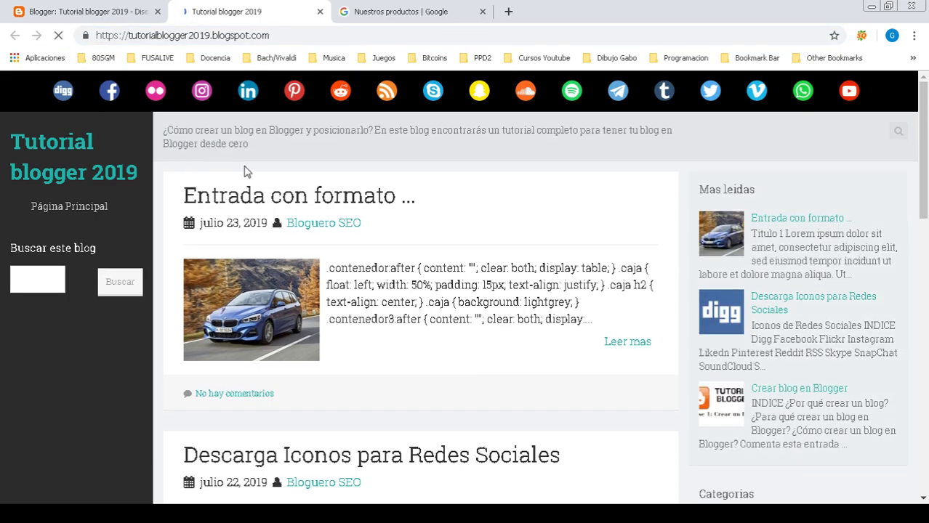
{"action": "scroll", "coordinate": [696, 322], "scroll_direction": "down", "scroll_amount": 1}
{"action": "scroll", "coordinate": [759, 308], "scroll_direction": "down", "scroll_amount": 1}
{"action": "scroll", "coordinate": [768, 320], "scroll_direction": "up", "scroll_amount": 2}
{"action": "scroll", "coordinate": [771, 324], "scroll_direction": "down", "scroll_amount": 3}
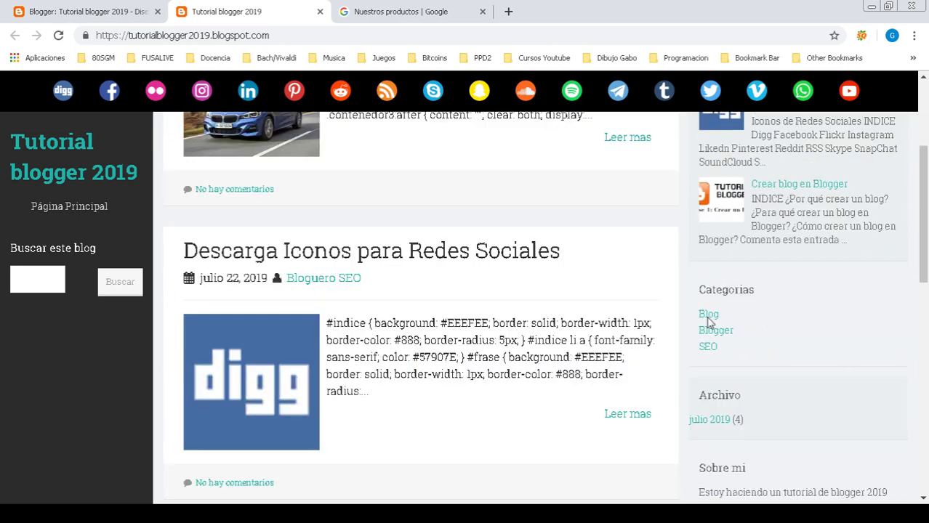
Search the public blog for "iconos" using the sidebar search gadget.
{"action": "left_click", "coordinate": [41, 279]}
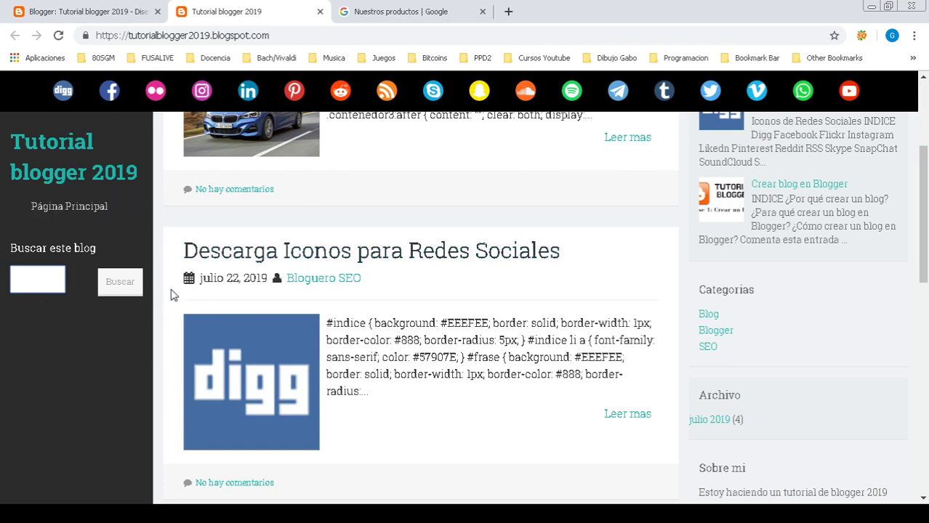
{"action": "type", "text": "iconos"}
{"action": "left_click", "coordinate": [113, 281]}
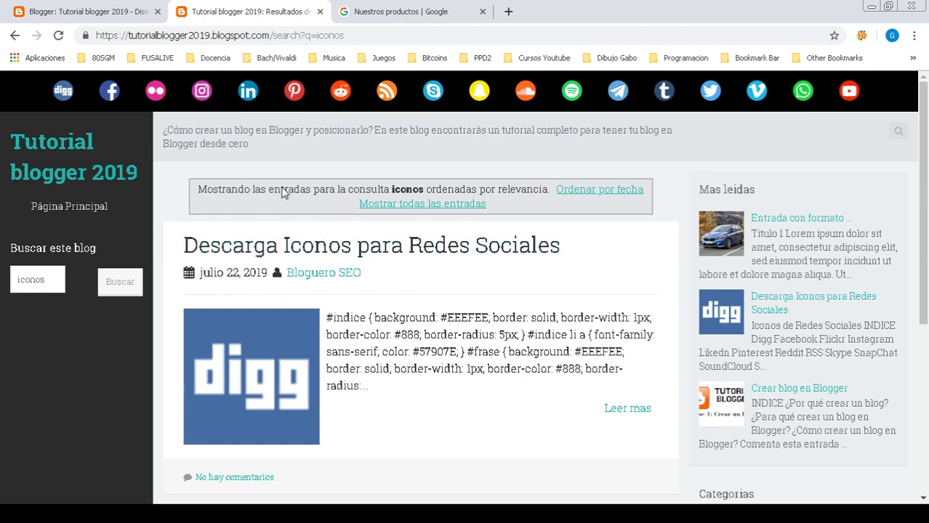
Look at the Traductor entry in the Busca y explora section of Google's products page and return to the public blog.
{"action": "left_click", "coordinate": [371, 6]}
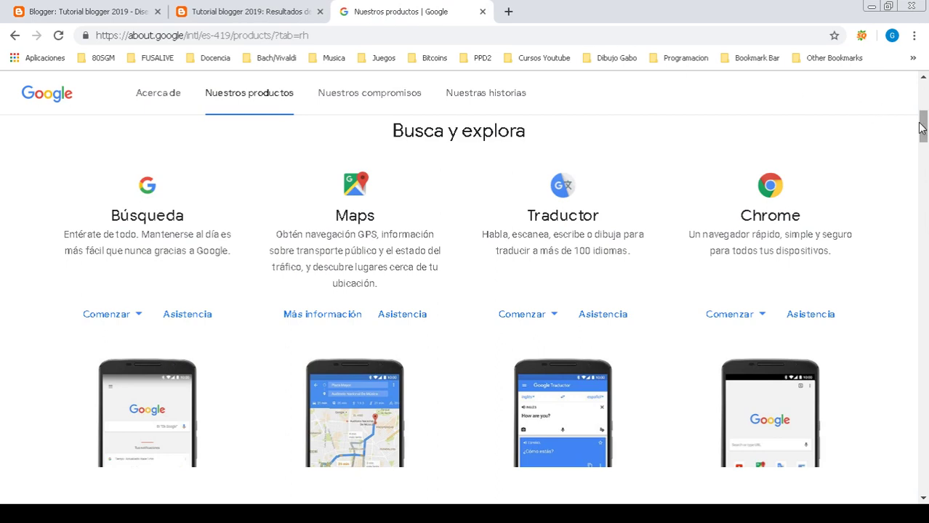
{"action": "left_click_drag", "start_coordinate": [921, 127], "coordinate": [924, 130]}
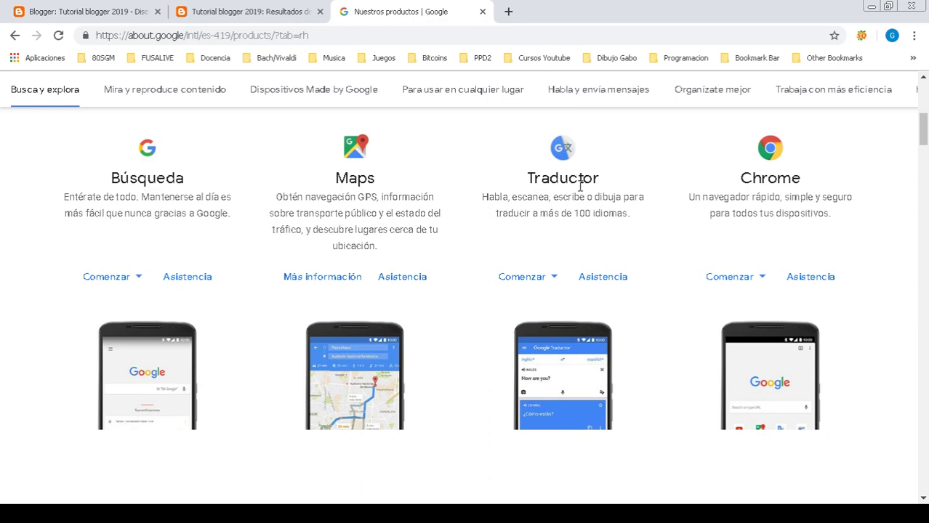
{"action": "left_click", "coordinate": [250, 11]}
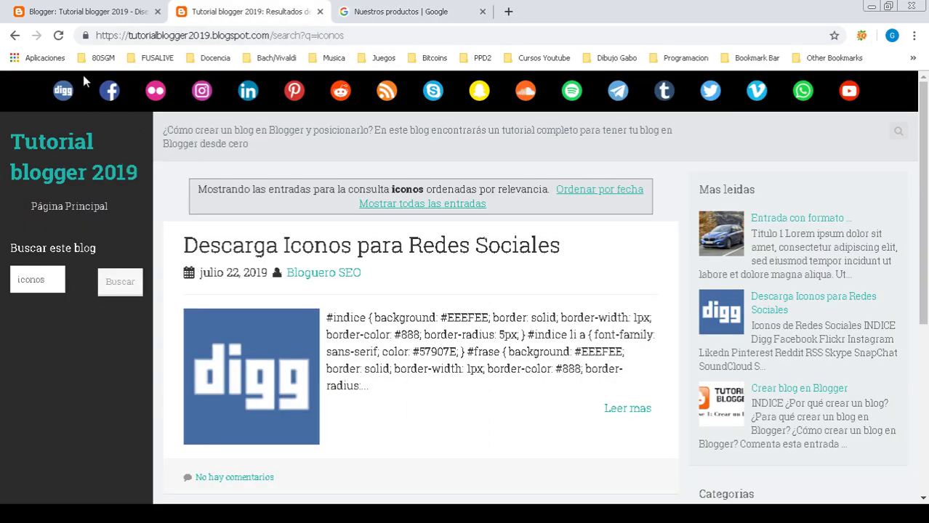
Add a Traducir gadget titled "Translate" with the Solo desplegable style to the sidebarleftnbt section of the blog's layout.
{"action": "left_click", "coordinate": [60, 16]}
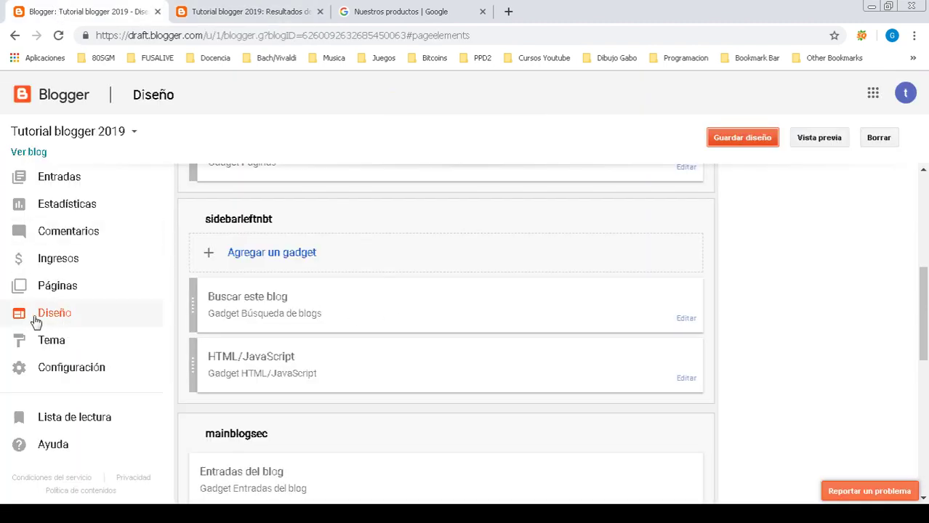
{"action": "left_click", "coordinate": [296, 252]}
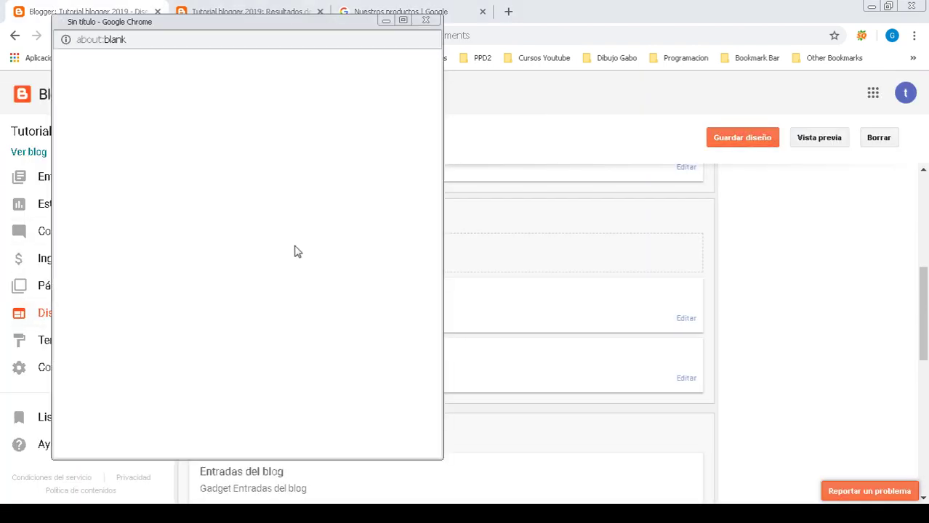
{"action": "left_click_drag", "start_coordinate": [438, 107], "coordinate": [460, 380]}
{"action": "left_click", "coordinate": [415, 242]}
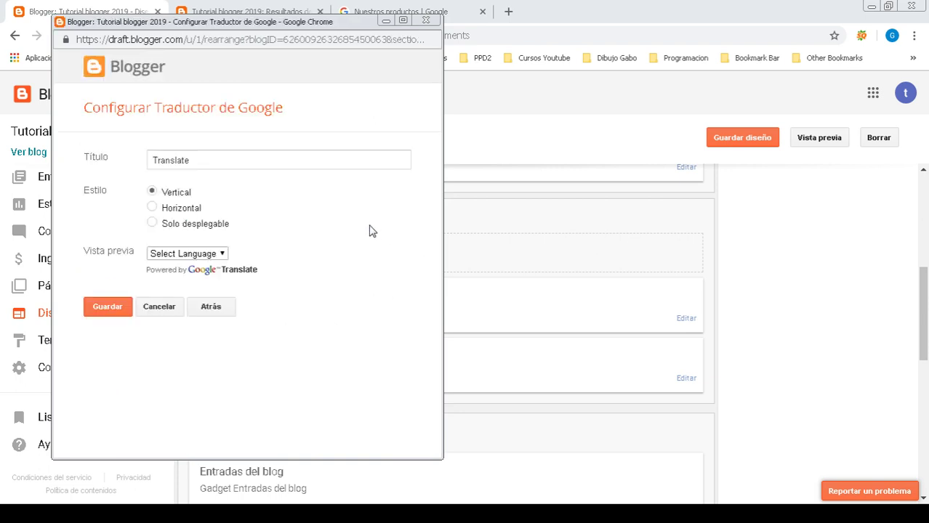
{"action": "left_click", "coordinate": [153, 207]}
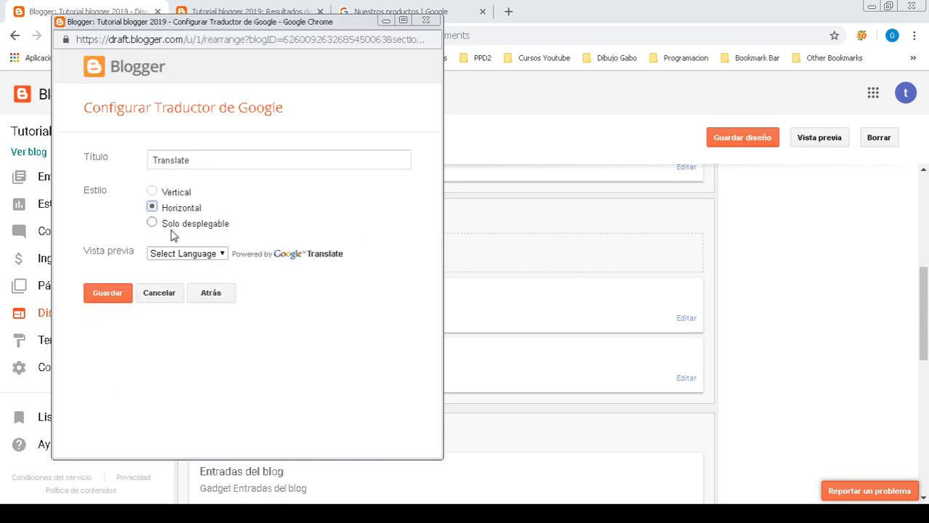
{"action": "left_click", "coordinate": [152, 223]}
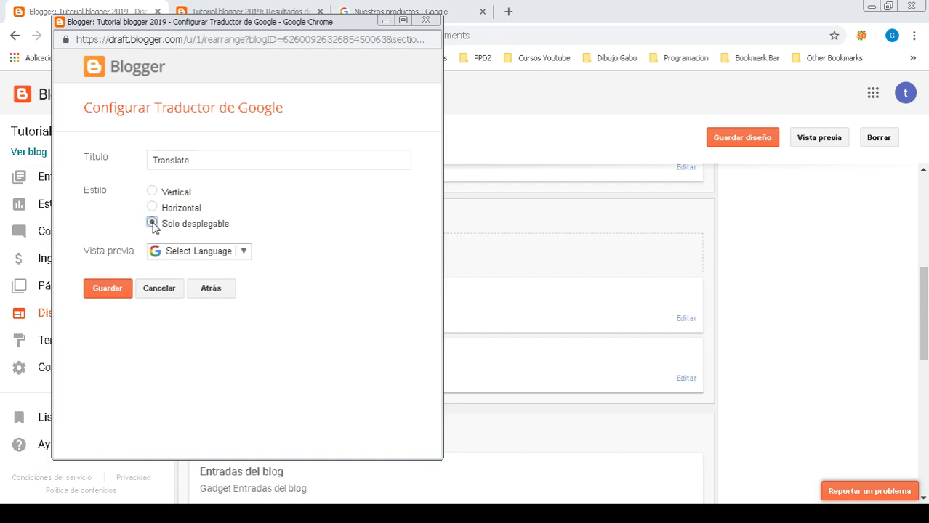
{"action": "left_click", "coordinate": [118, 286]}
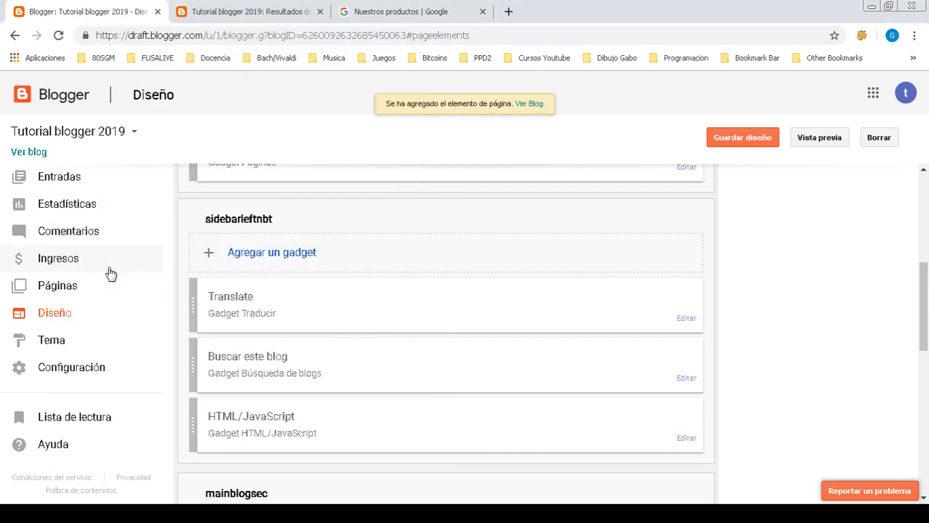
Save the blog layout and reload the public blog to check the Translate gadget.
{"action": "left_click", "coordinate": [741, 138]}
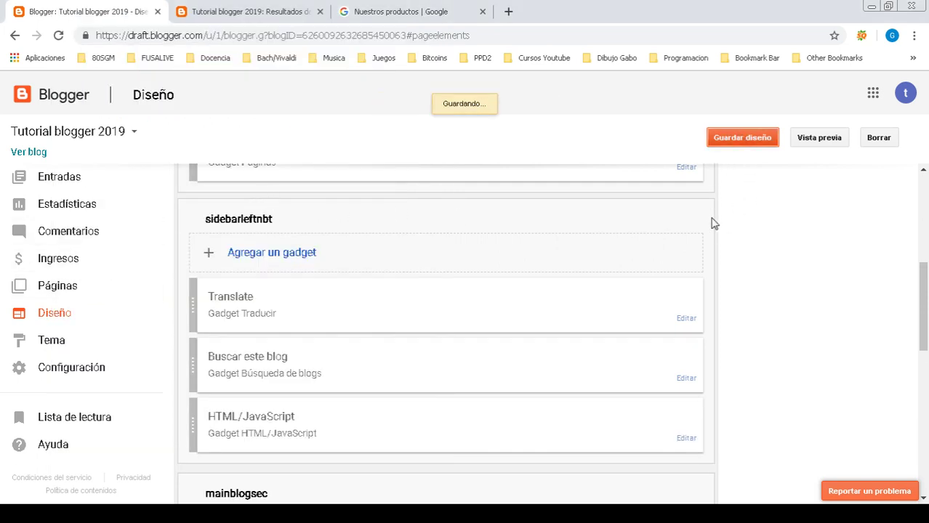
{"action": "left_click", "coordinate": [191, 12]}
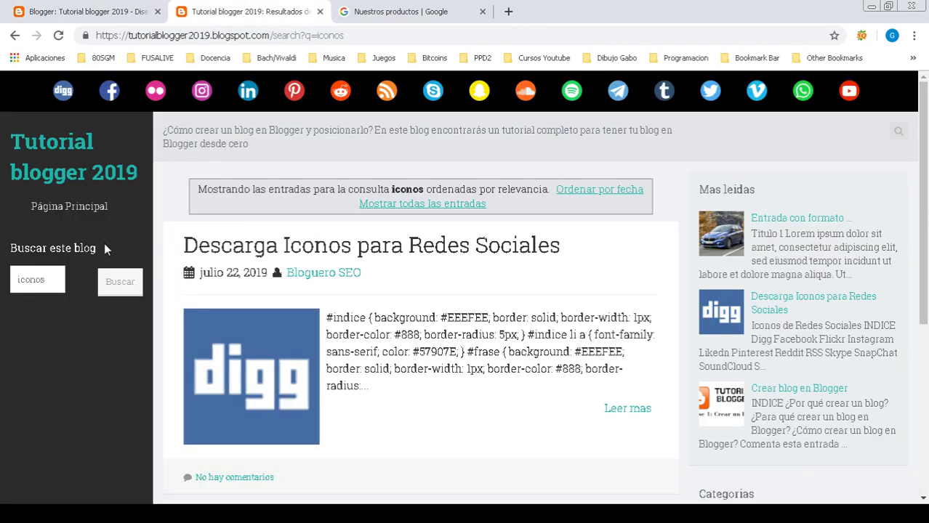
{"action": "left_click", "coordinate": [58, 35]}
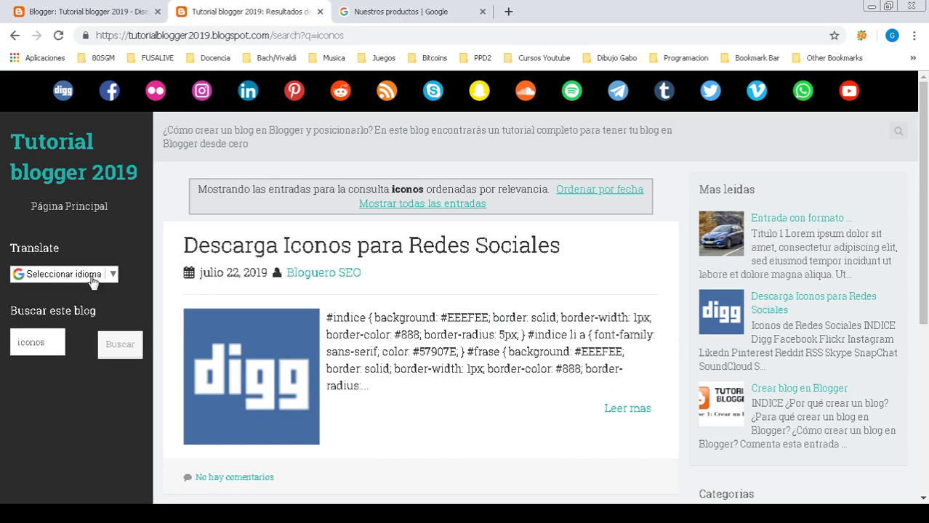
Translate the public blog into Alemán with the sidebar Translate gadget and review the translated search results page.
{"action": "left_click", "coordinate": [93, 276]}
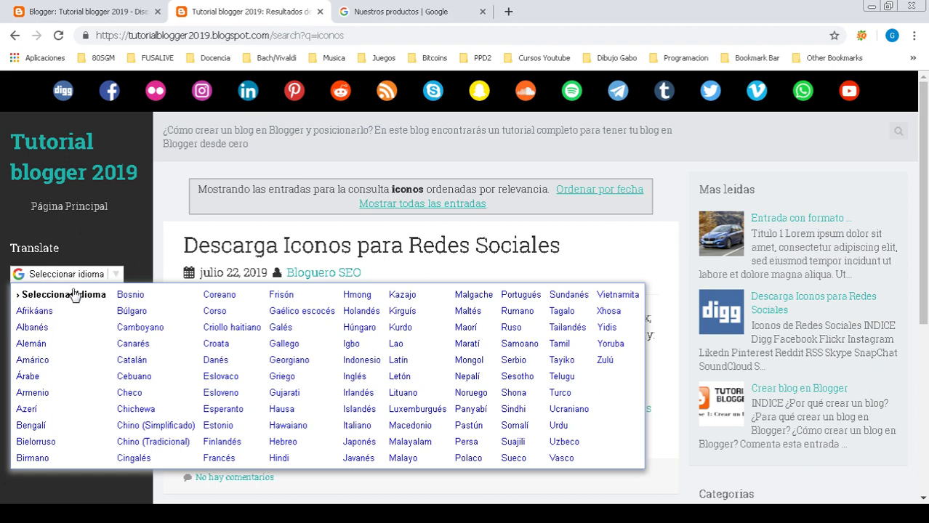
{"action": "left_click", "coordinate": [60, 344]}
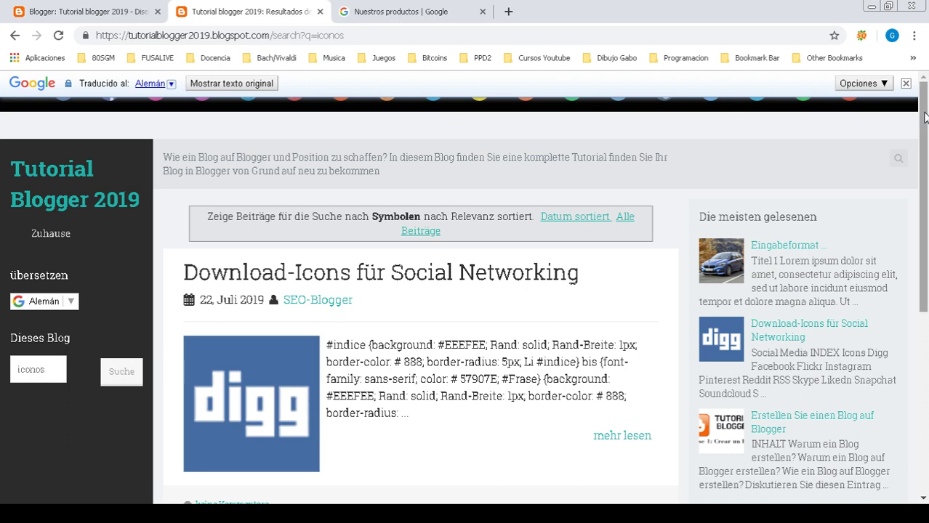
{"action": "scroll", "coordinate": [923, 116], "scroll_direction": "down", "scroll_amount": 1}
{"action": "scroll", "coordinate": [924, 110], "scroll_direction": "up", "scroll_amount": 1}
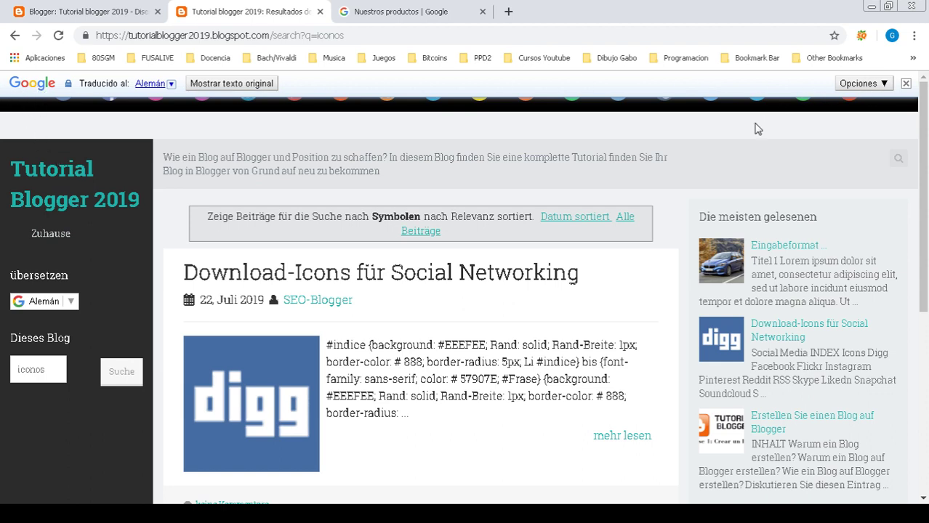
{"action": "mouse_move", "coordinate": [915, 119]}
{"action": "left_mouse_down"}
{"action": "mouse_move", "coordinate": [909, 311]}
{"action": "mouse_move", "coordinate": [917, 116]}
{"action": "left_mouse_up"}
{"action": "left_click_drag", "start_coordinate": [925, 204], "coordinate": [576, 231]}
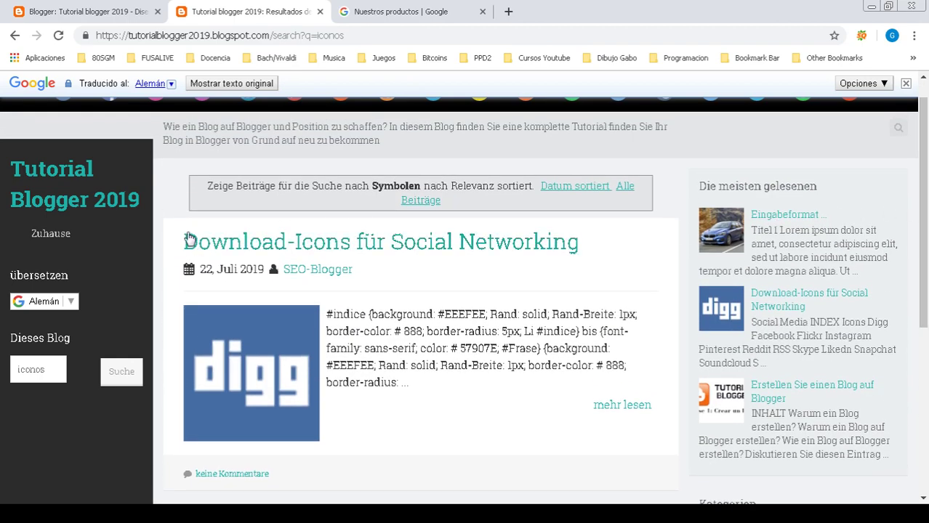
Review the blog's home page in German and close the translation to restore the original language.
{"action": "left_click", "coordinate": [56, 177]}
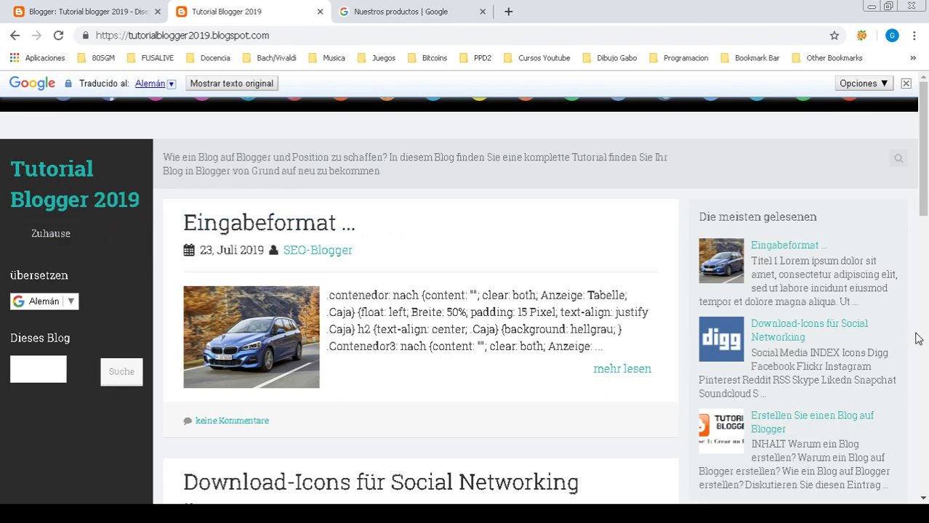
{"action": "mouse_move", "coordinate": [923, 174]}
{"action": "left_mouse_down"}
{"action": "mouse_move", "coordinate": [924, 395]}
{"action": "mouse_move", "coordinate": [910, 500]}
{"action": "mouse_move", "coordinate": [927, 167]}
{"action": "left_mouse_up"}
{"action": "left_click", "coordinate": [906, 84]}
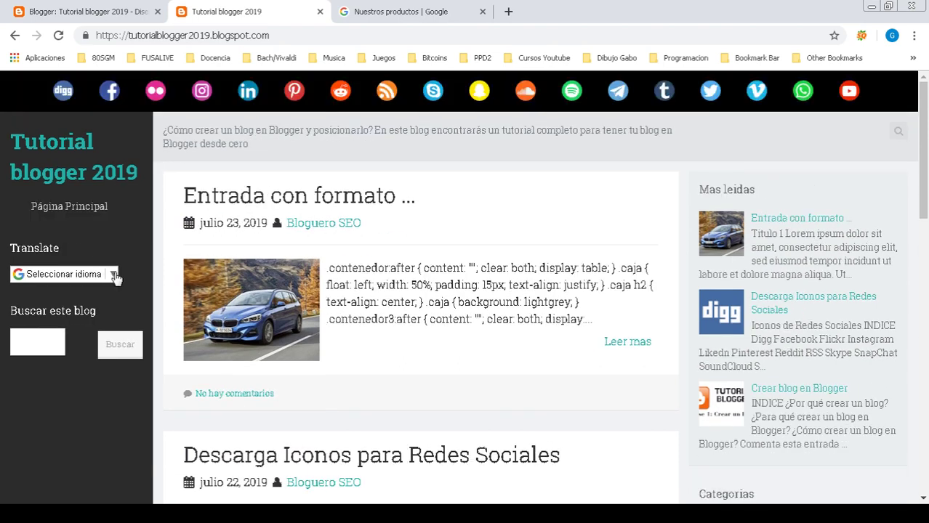
Delete the Translate gadget from the sidebarleftnbt section of the Blogger layout.
{"action": "left_click", "coordinate": [77, 15]}
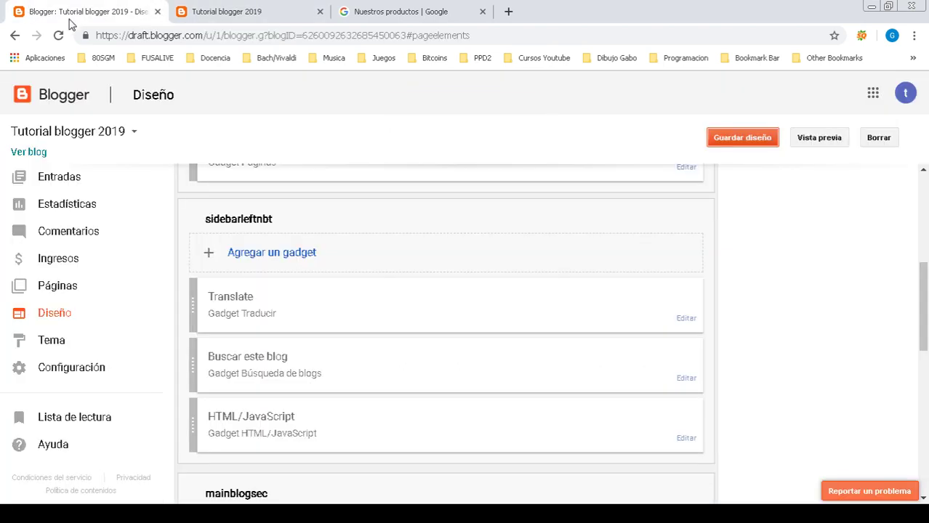
{"action": "left_click", "coordinate": [691, 320]}
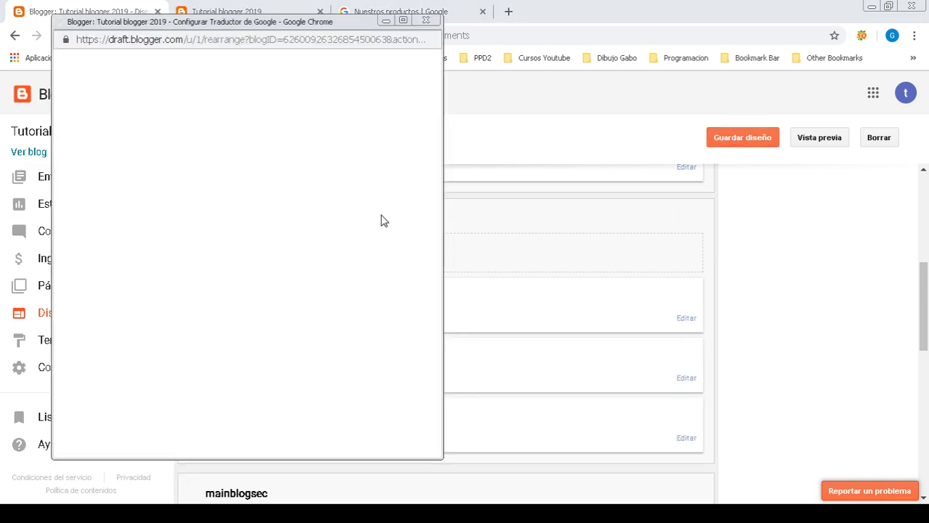
{"action": "left_click", "coordinate": [207, 289]}
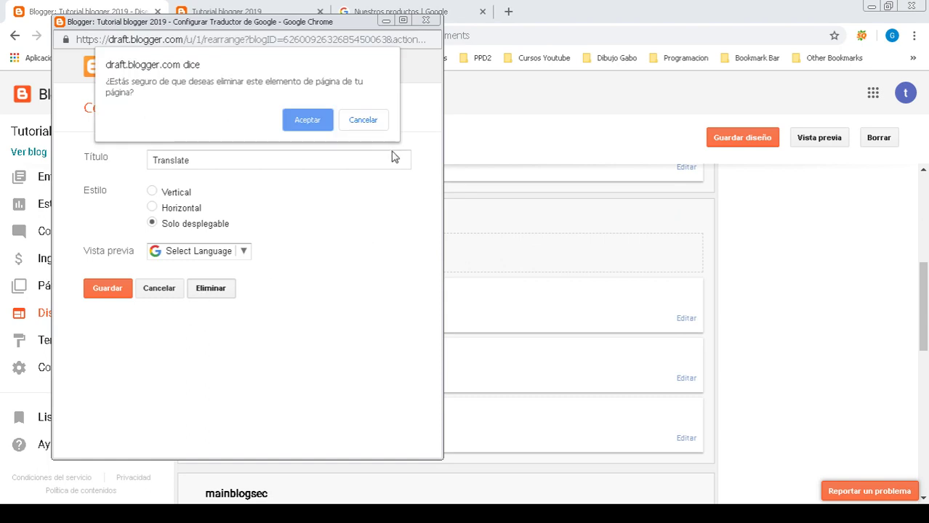
{"action": "left_click", "coordinate": [309, 122]}
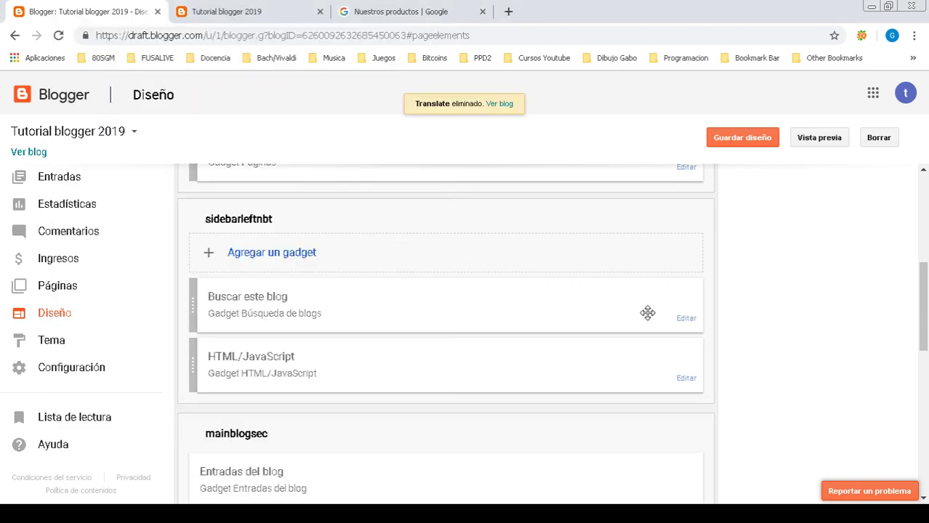
Delete the "Buscar este blog" gadget from the sidebarleftnbt section.
{"action": "left_click", "coordinate": [686, 322]}
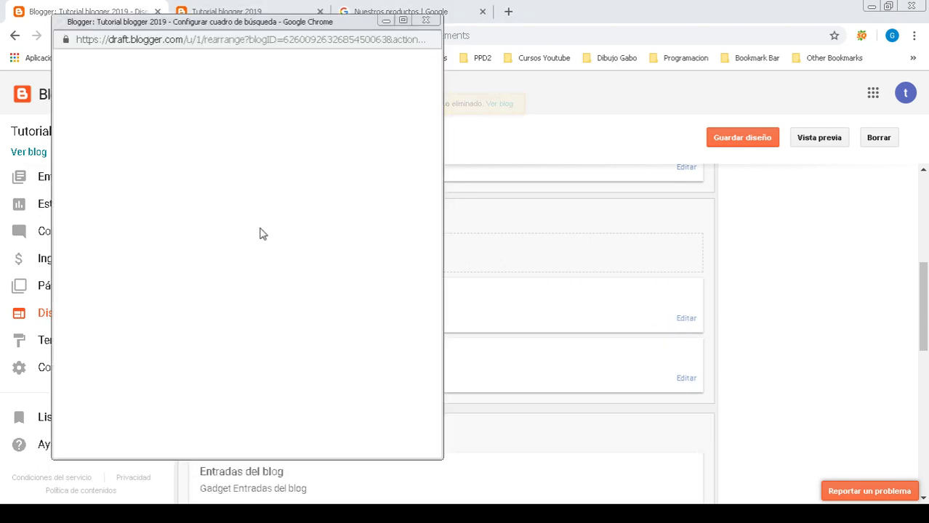
{"action": "left_click", "coordinate": [230, 219]}
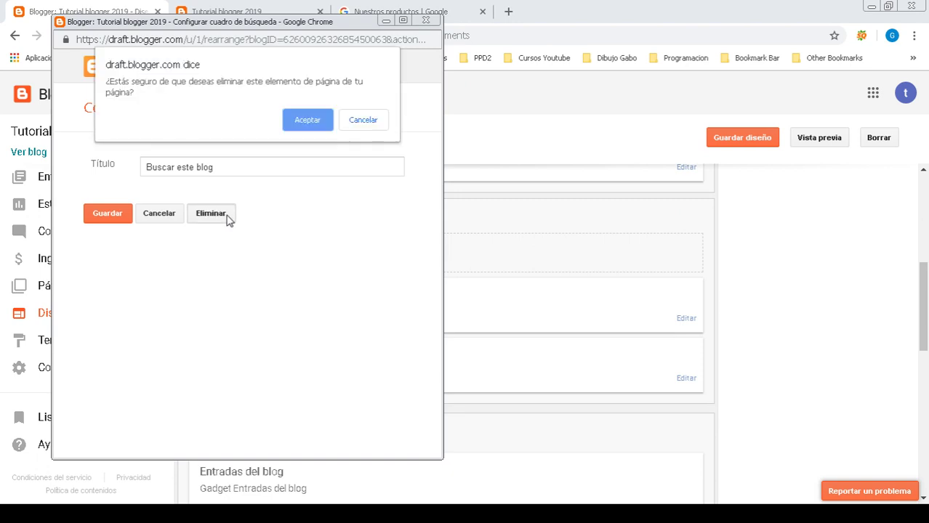
{"action": "left_click", "coordinate": [323, 121]}
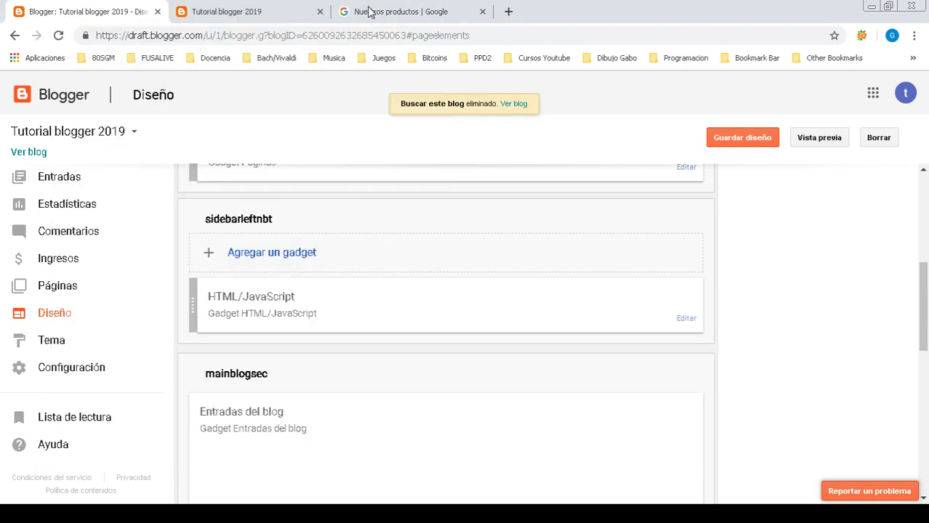
Look over Google's products page again and return to the Blogger layout.
{"action": "left_click", "coordinate": [368, 12]}
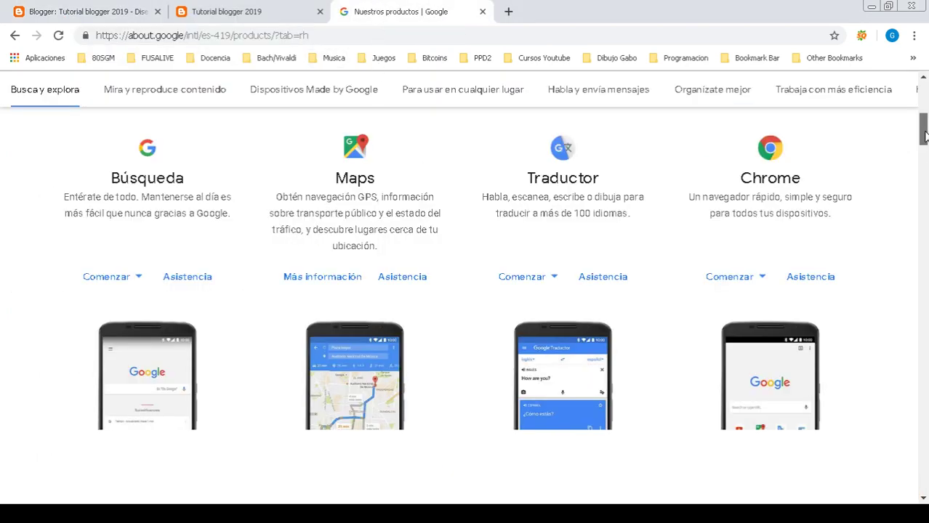
{"action": "scroll", "coordinate": [925, 169], "scroll_direction": "down", "scroll_amount": 2}
{"action": "left_click", "coordinate": [79, 16]}
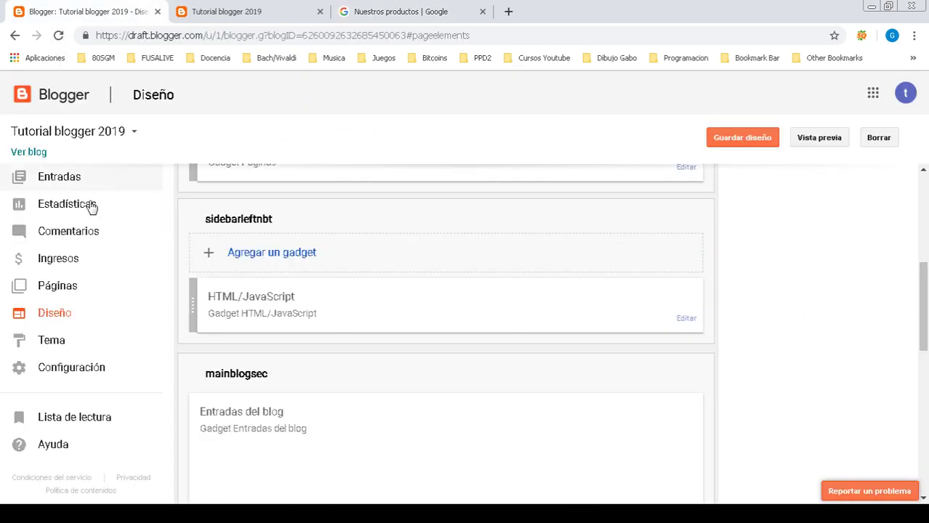
Add a Formulario de contacto gadget with the title "Formulario de contacto" to the sidebarrightnbt section of the layout.
{"action": "left_click_drag", "start_coordinate": [918, 270], "coordinate": [887, 375]}
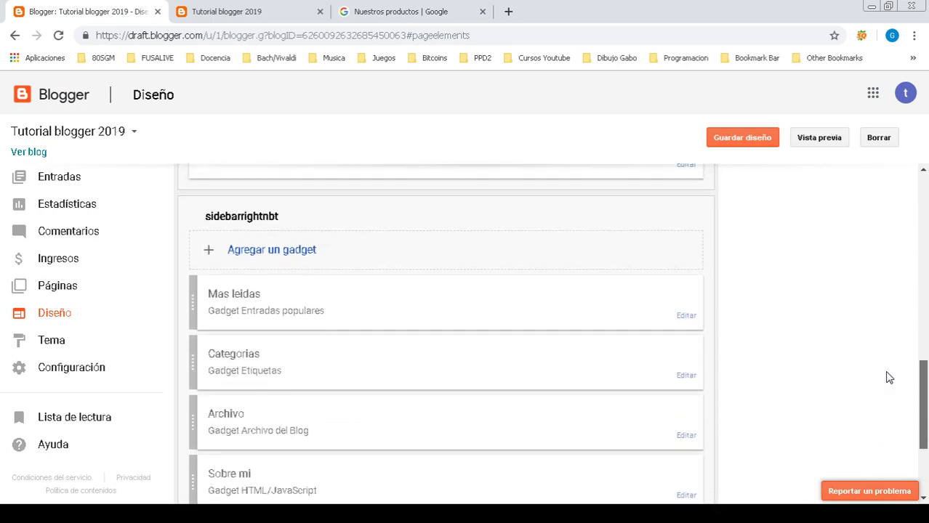
{"action": "left_click", "coordinate": [271, 250]}
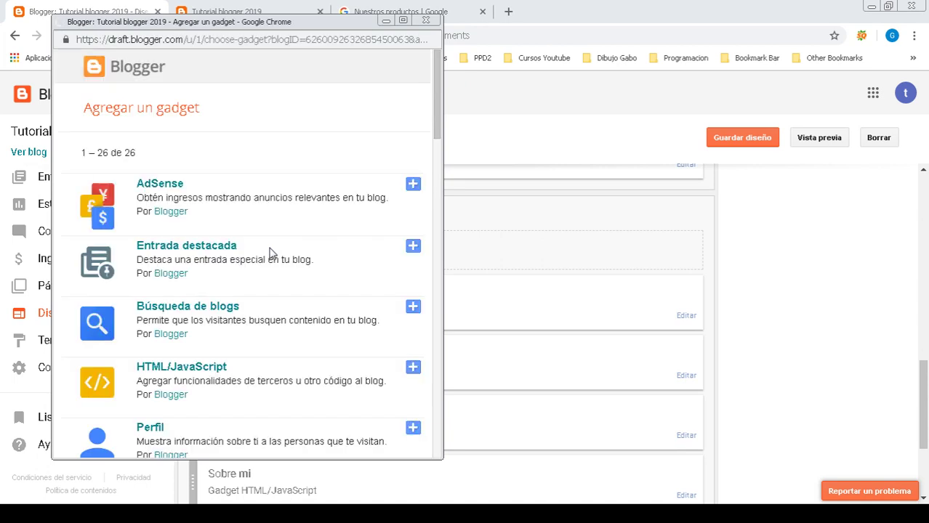
{"action": "left_click_drag", "start_coordinate": [436, 97], "coordinate": [431, 322]}
{"action": "left_click_drag", "start_coordinate": [439, 287], "coordinate": [404, 357]}
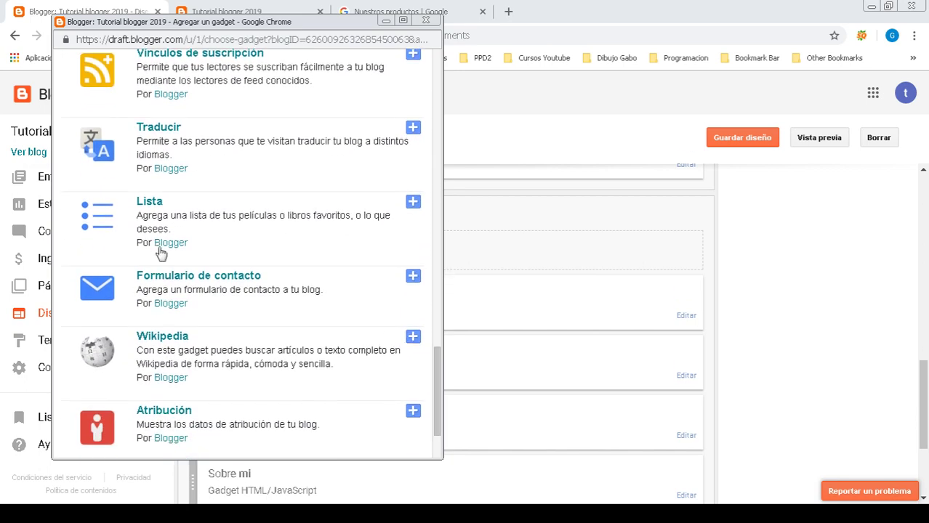
{"action": "left_click", "coordinate": [412, 278]}
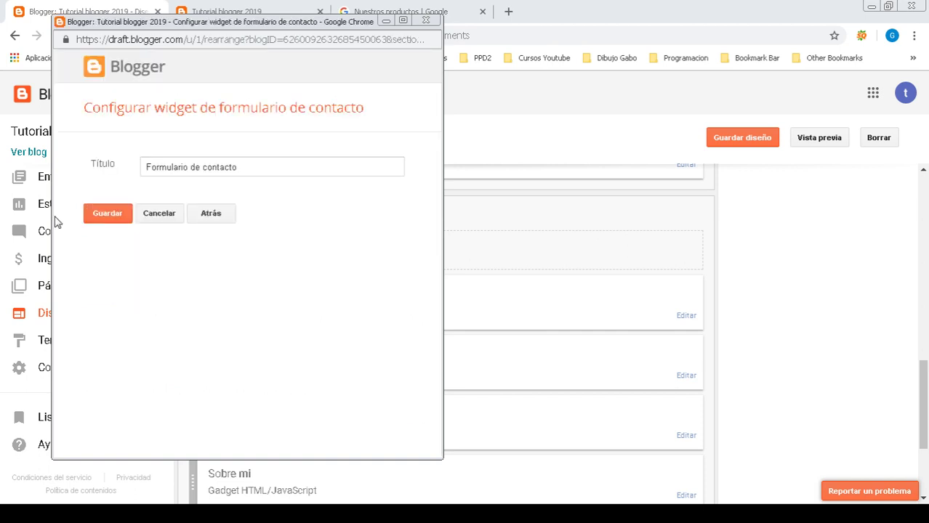
{"action": "left_click", "coordinate": [102, 214]}
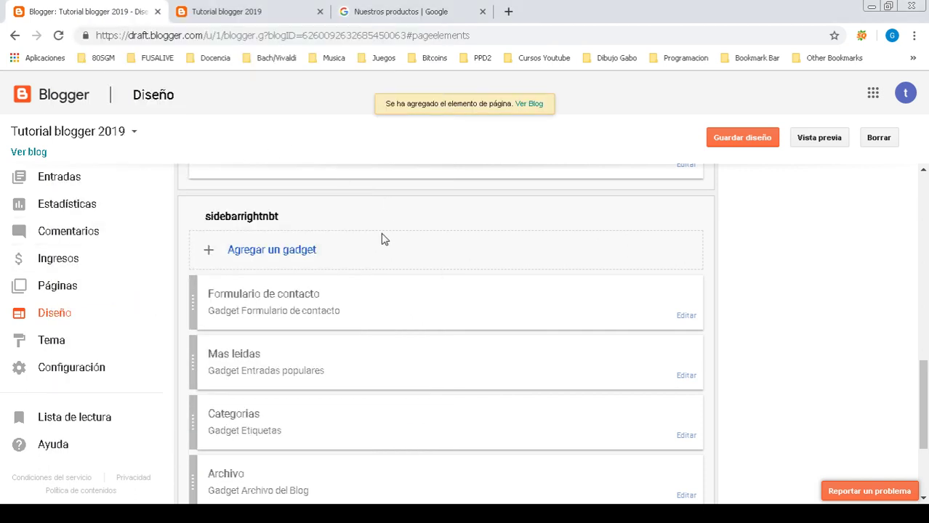
Reload the public Tutorial blogger 2019 blog and examine the Nombre, Correo electrónico and Mensaje fields of its contact form.
{"action": "left_click", "coordinate": [235, 11]}
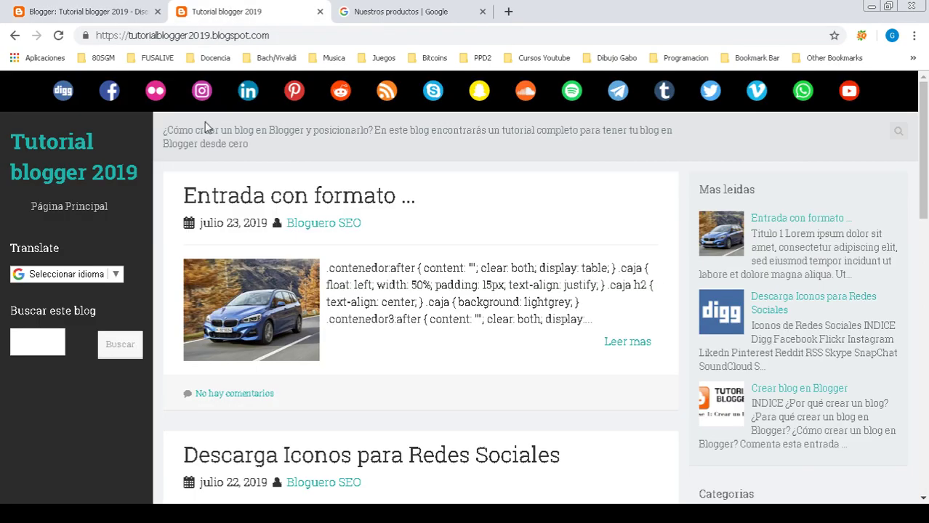
{"action": "left_click", "coordinate": [58, 35]}
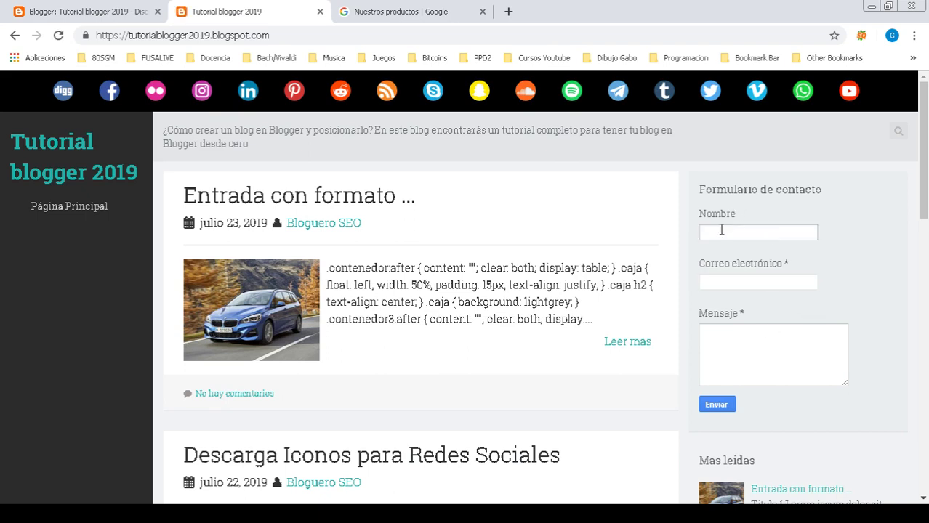
{"action": "scroll", "coordinate": [921, 148], "scroll_direction": "down", "scroll_amount": 1}
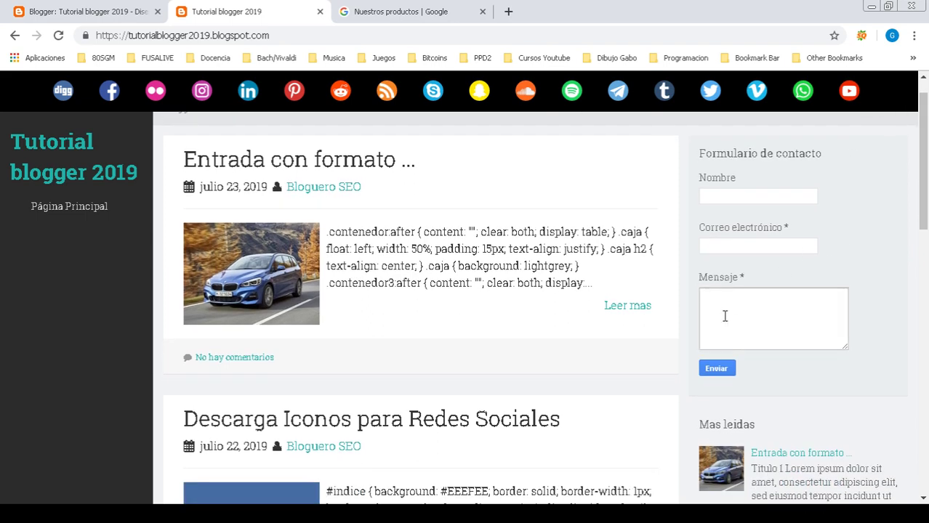
{"action": "left_click", "coordinate": [736, 246]}
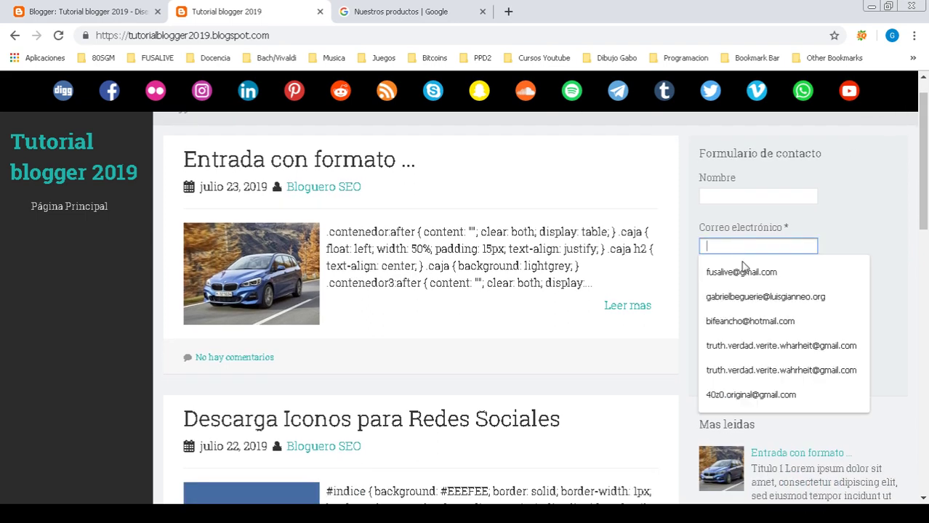
{"action": "left_click", "coordinate": [893, 207]}
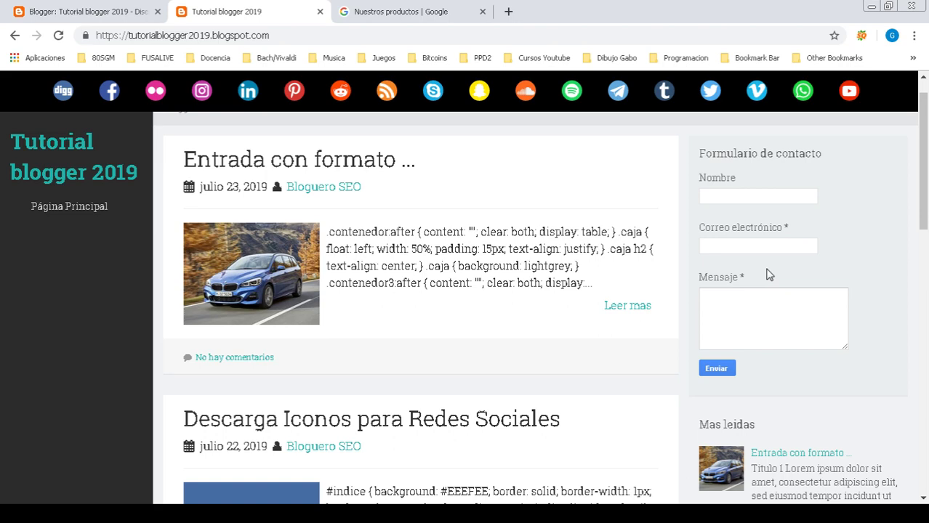
Find Formularios on Google's products page, go to Google Forms and create a blank form.
{"action": "left_click", "coordinate": [398, 11]}
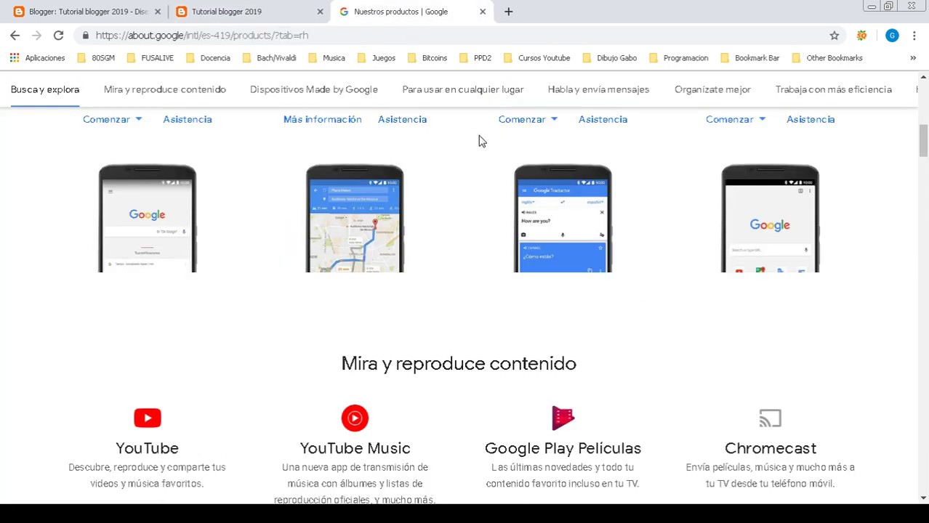
{"action": "left_click_drag", "start_coordinate": [923, 142], "coordinate": [925, 389]}
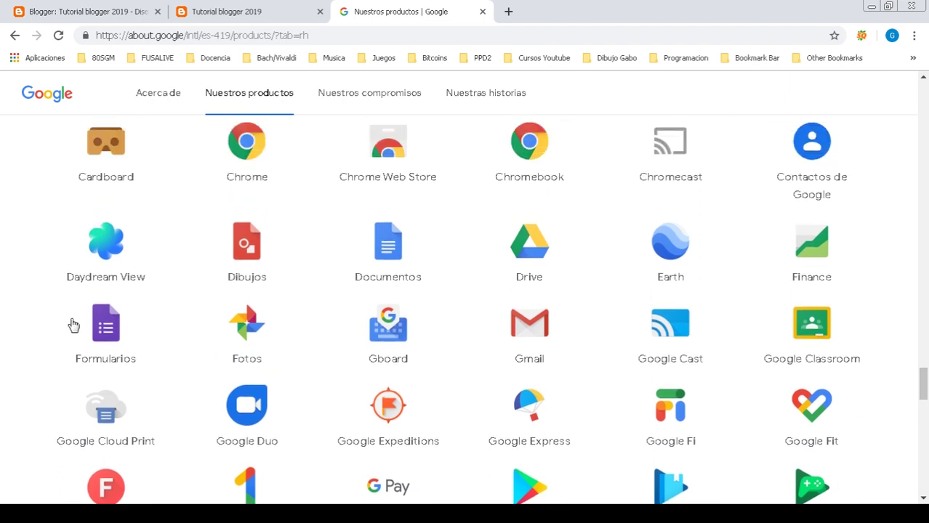
{"action": "left_click", "coordinate": [109, 328]}
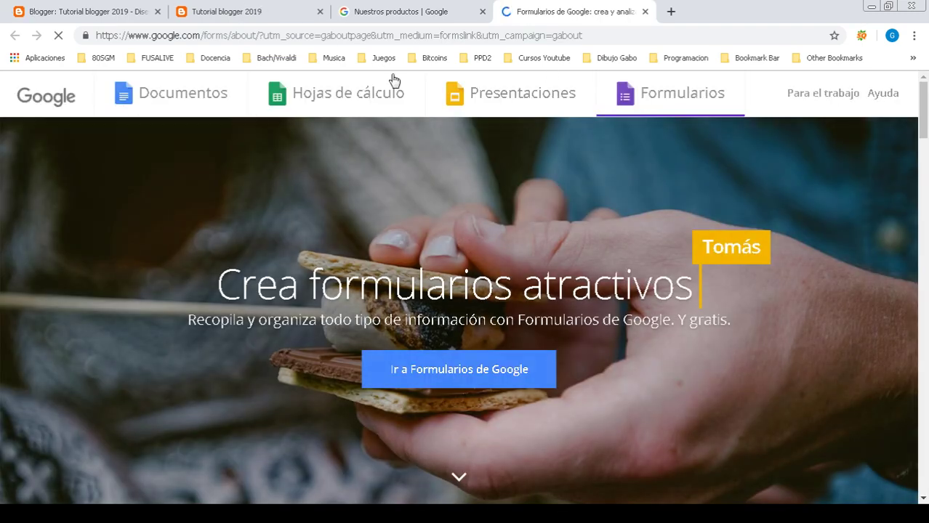
{"action": "left_click", "coordinate": [460, 379]}
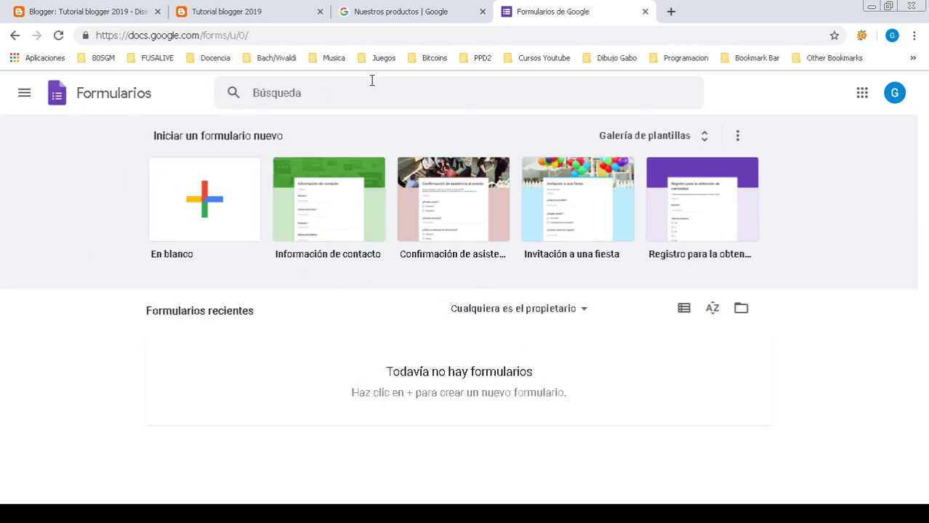
{"action": "left_click", "coordinate": [207, 217]}
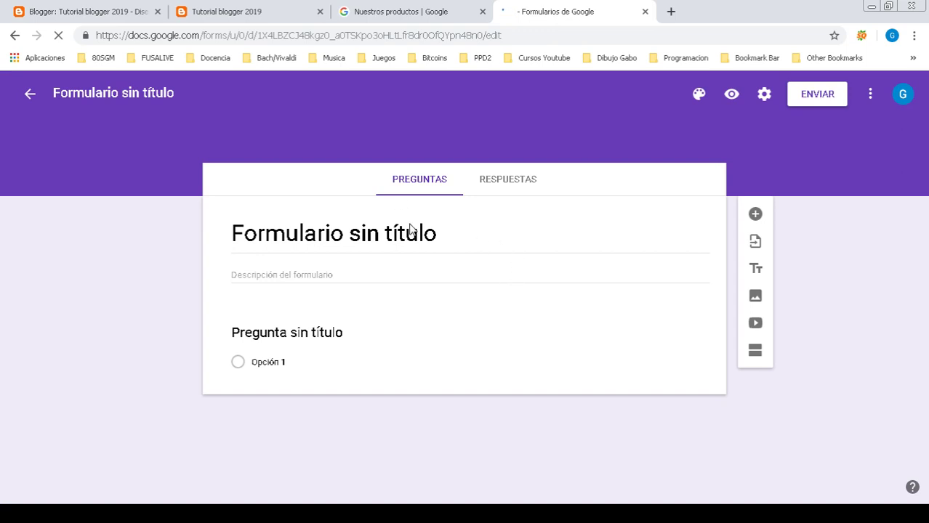
{"action": "left_click", "coordinate": [293, 270]}
{"action": "left_click", "coordinate": [755, 324]}
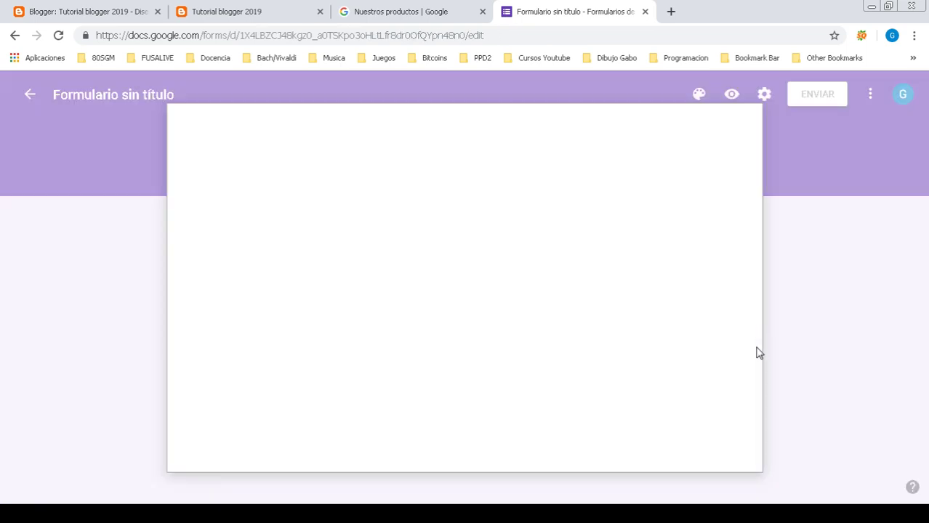
{"action": "left_click", "coordinate": [748, 124]}
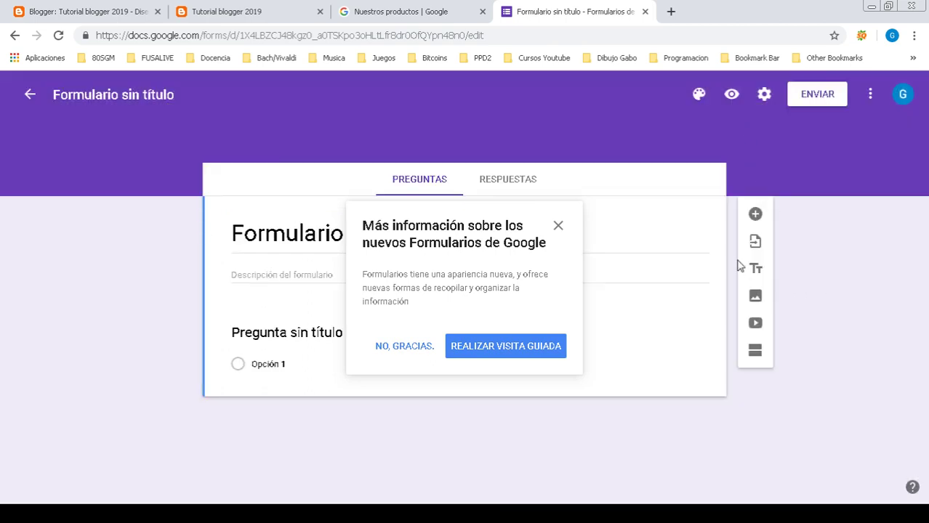
Dismiss the guided tour offer and add a second section to the untitled form.
{"action": "left_click", "coordinate": [558, 225]}
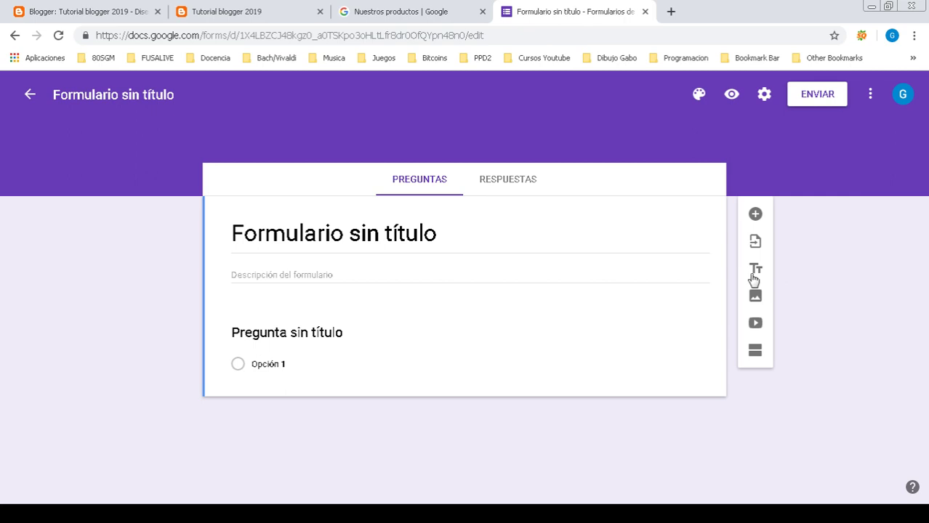
{"action": "left_click", "coordinate": [759, 356]}
{"action": "scroll", "coordinate": [419, 377], "scroll_direction": "up", "scroll_amount": 2}
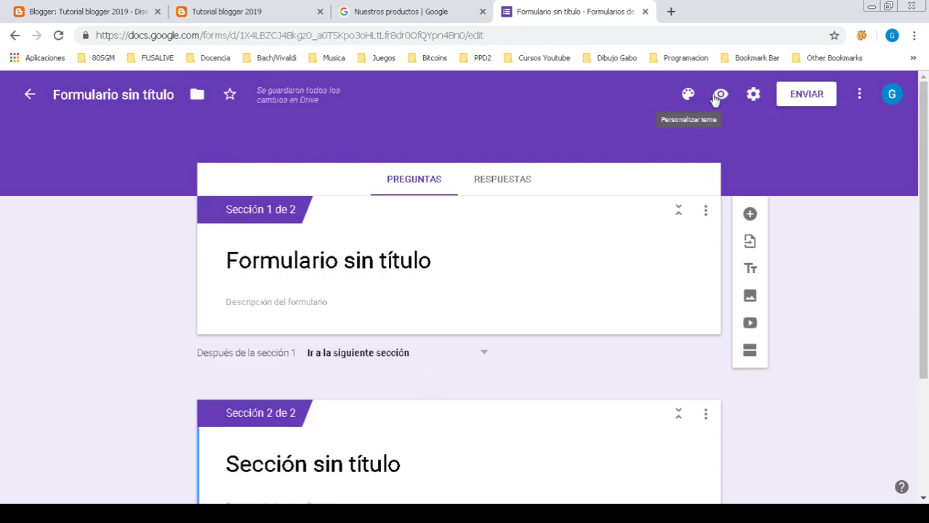
Look over the untitled form's responses and questions views, ending on the responses.
{"action": "left_click", "coordinate": [494, 190]}
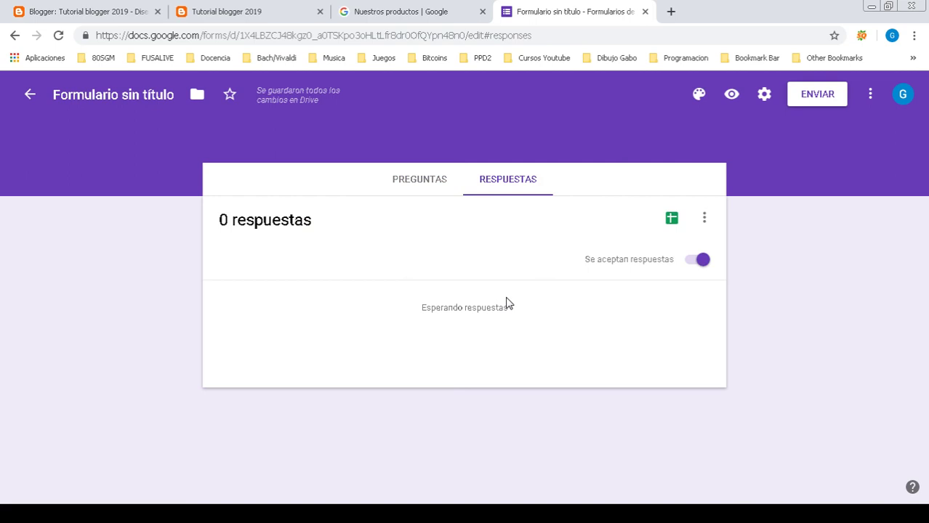
{"action": "left_click", "coordinate": [418, 179]}
{"action": "left_click", "coordinate": [494, 182]}
Look through the sections of the Blogger layout alongside the untitled form's responses page.
{"action": "left_click", "coordinate": [86, 9]}
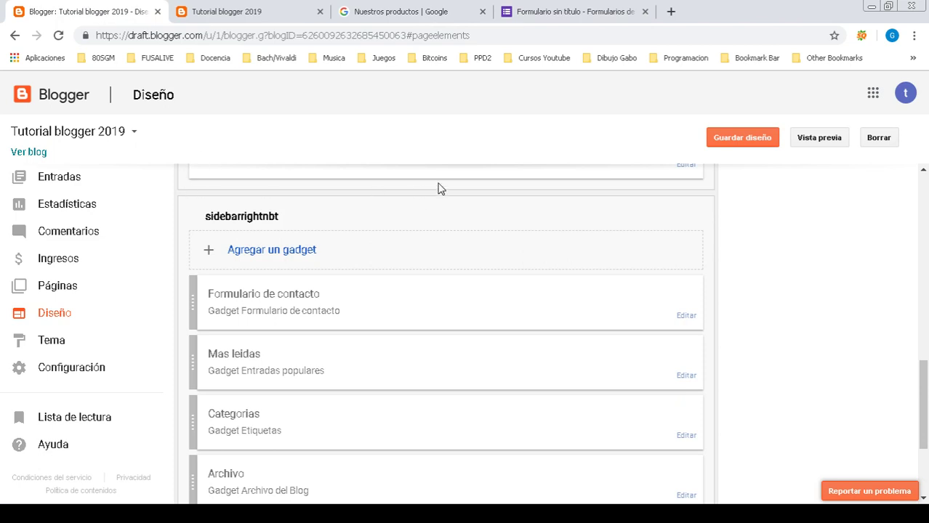
{"action": "scroll", "coordinate": [769, 351], "scroll_direction": "up", "scroll_amount": 4}
{"action": "scroll", "coordinate": [769, 351], "scroll_direction": "down", "scroll_amount": 1}
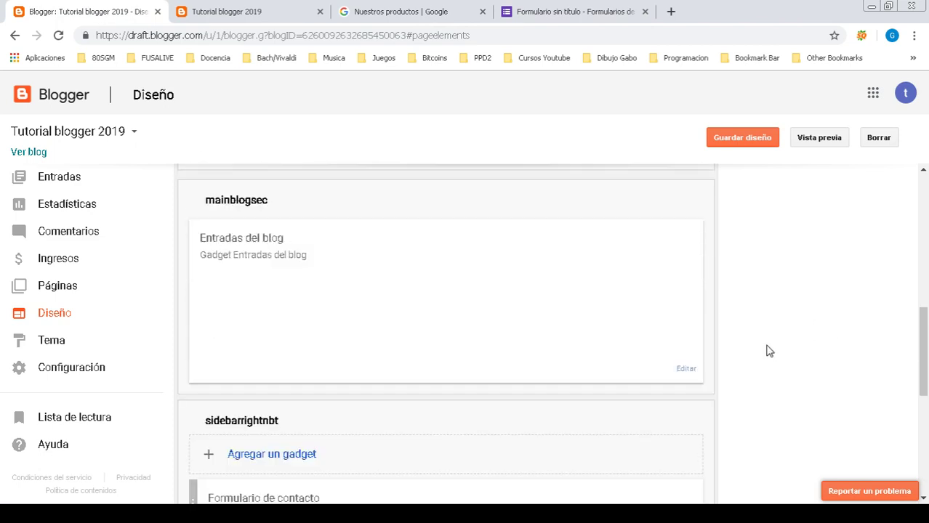
{"action": "scroll", "coordinate": [766, 348], "scroll_direction": "up", "scroll_amount": 7}
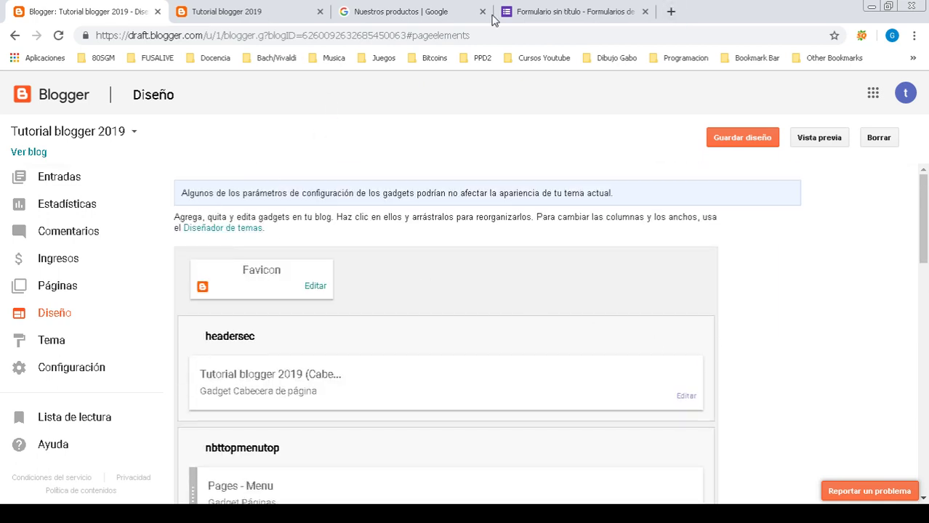
{"action": "left_click", "coordinate": [557, 10]}
{"action": "left_click", "coordinate": [79, 9]}
{"action": "left_click", "coordinate": [552, 12]}
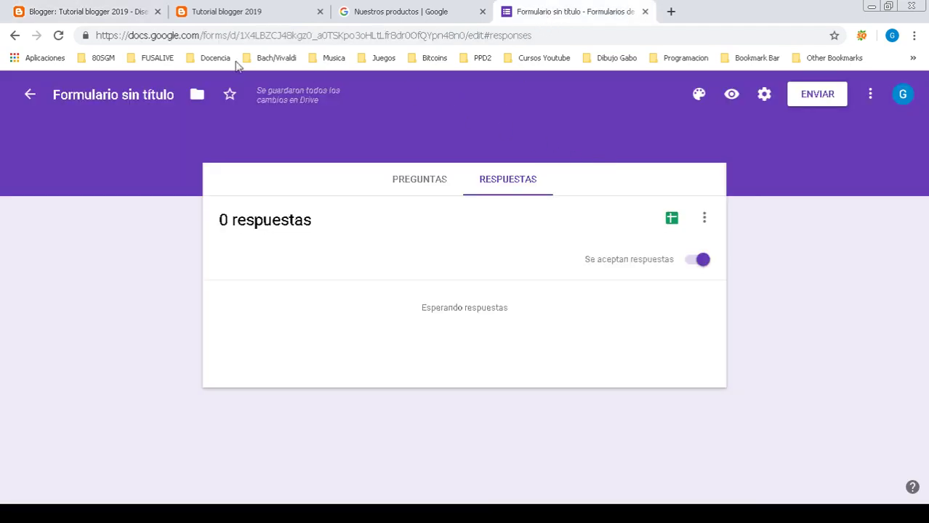
View the gadgets available for the sidebarleftnbt section of the Blogger layout and close the list without adding any.
{"action": "left_click", "coordinate": [48, 7]}
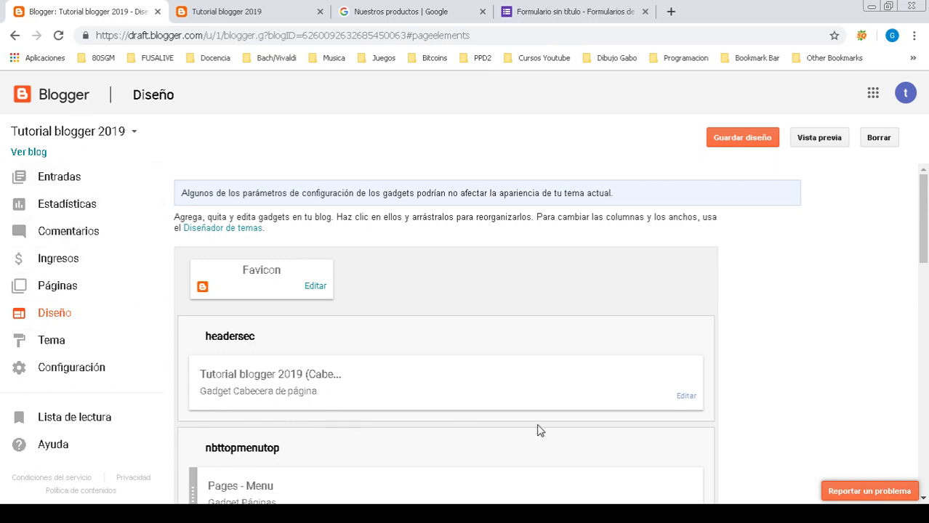
{"action": "scroll", "coordinate": [545, 399], "scroll_direction": "down", "scroll_amount": 3}
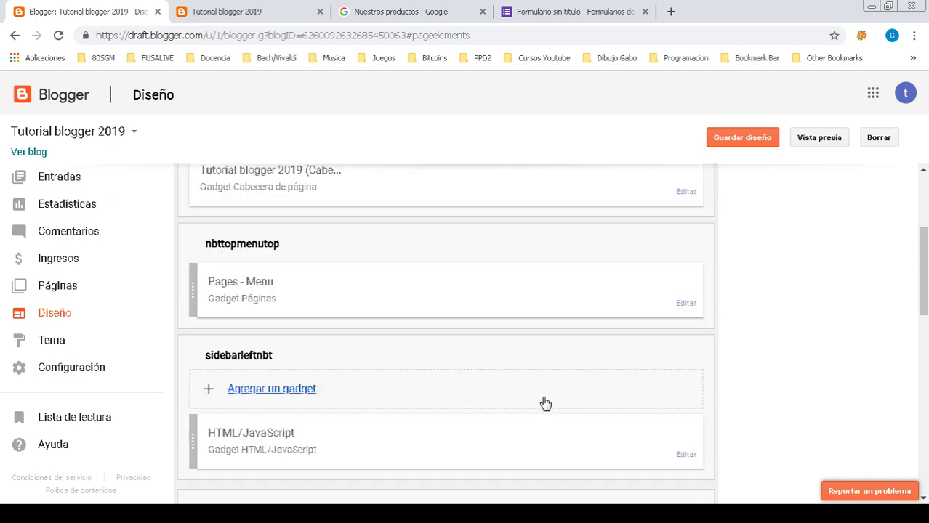
{"action": "left_click", "coordinate": [251, 392]}
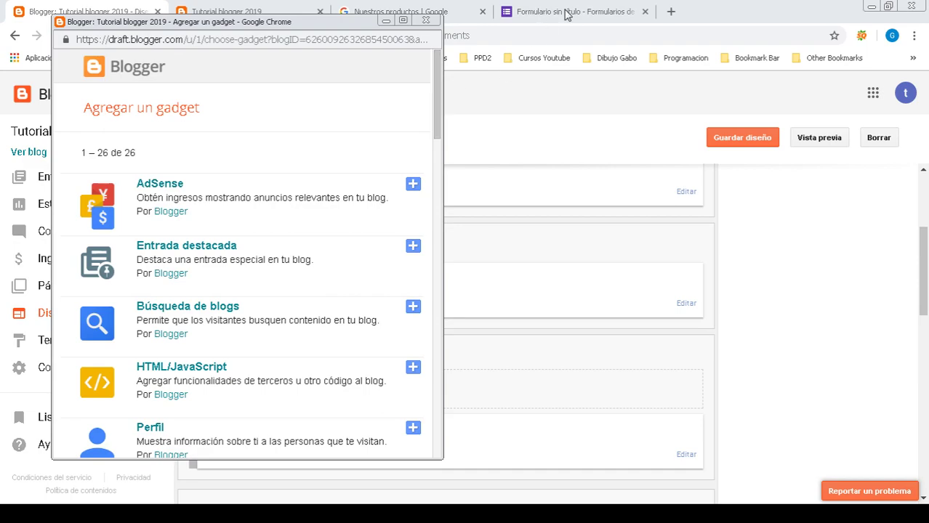
{"action": "left_click_drag", "start_coordinate": [438, 107], "coordinate": [489, 97]}
{"action": "left_click", "coordinate": [426, 20]}
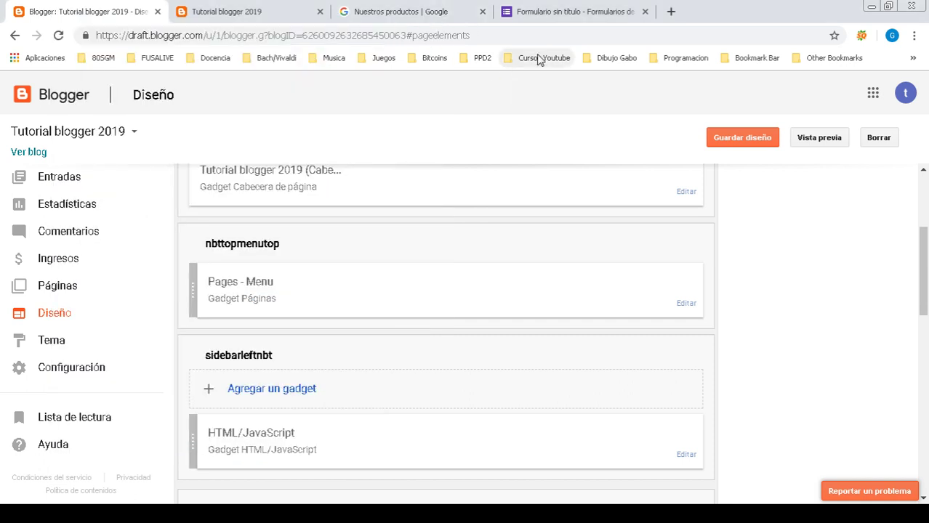
Leave the untitled form for the Google Forms home page, glancing at Google's products page and the Blogger layout.
{"action": "left_click", "coordinate": [581, 12]}
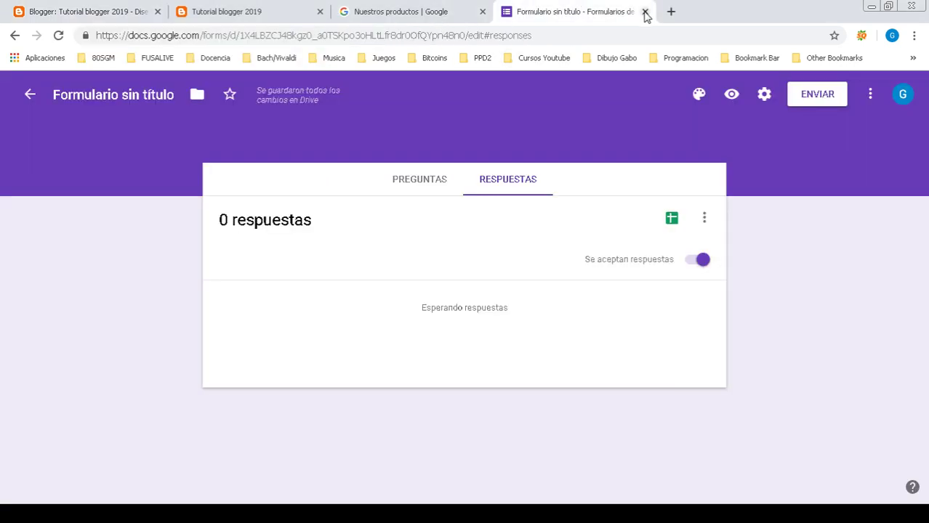
{"action": "left_click", "coordinate": [15, 36]}
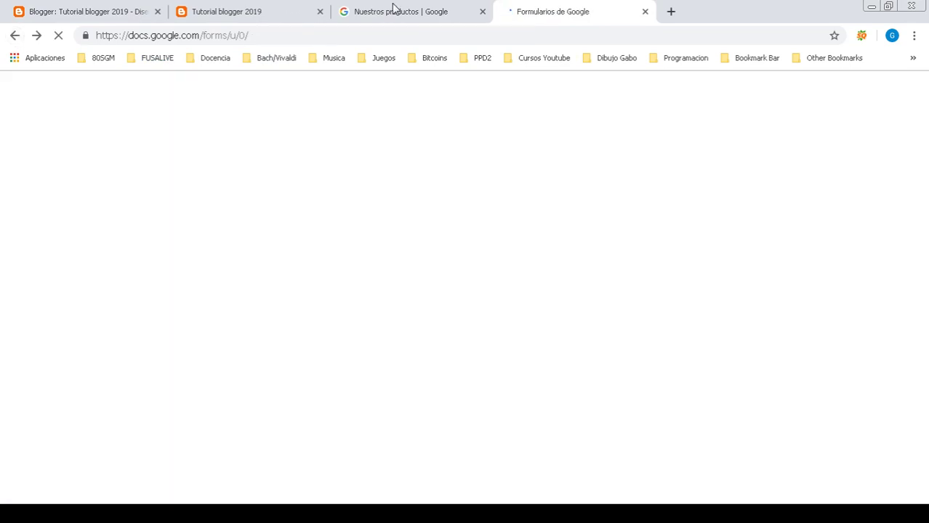
{"action": "left_click", "coordinate": [394, 10]}
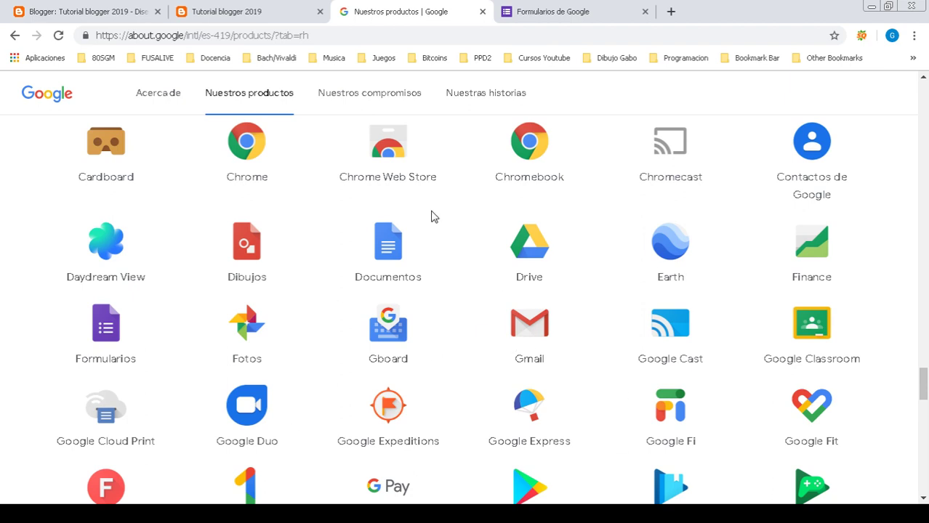
{"action": "left_click", "coordinate": [78, 9]}
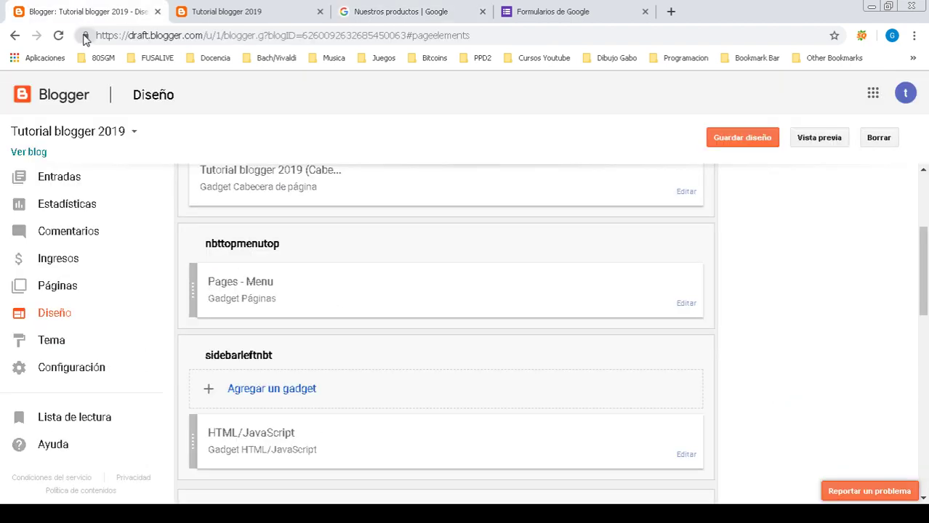
{"action": "left_click", "coordinate": [537, 10]}
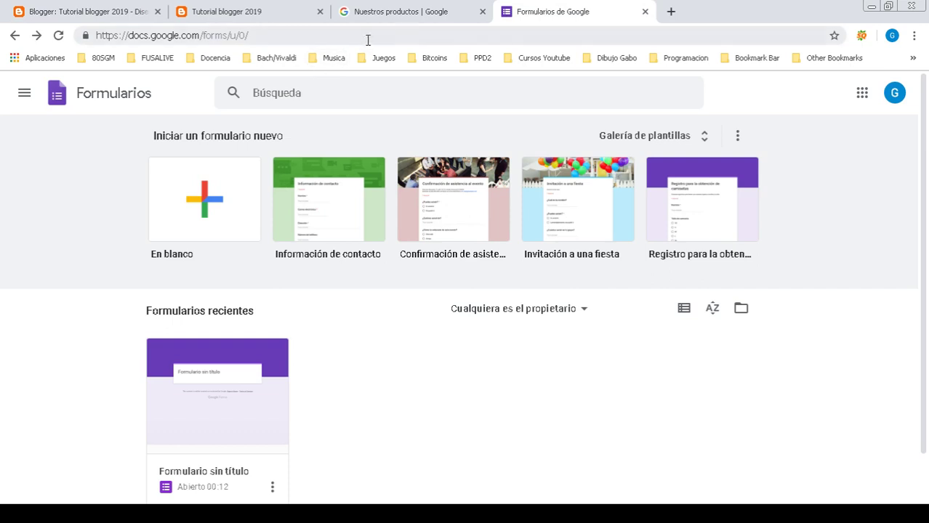
Open the Gmail page from Google's products list and close it.
{"action": "left_click", "coordinate": [386, 10]}
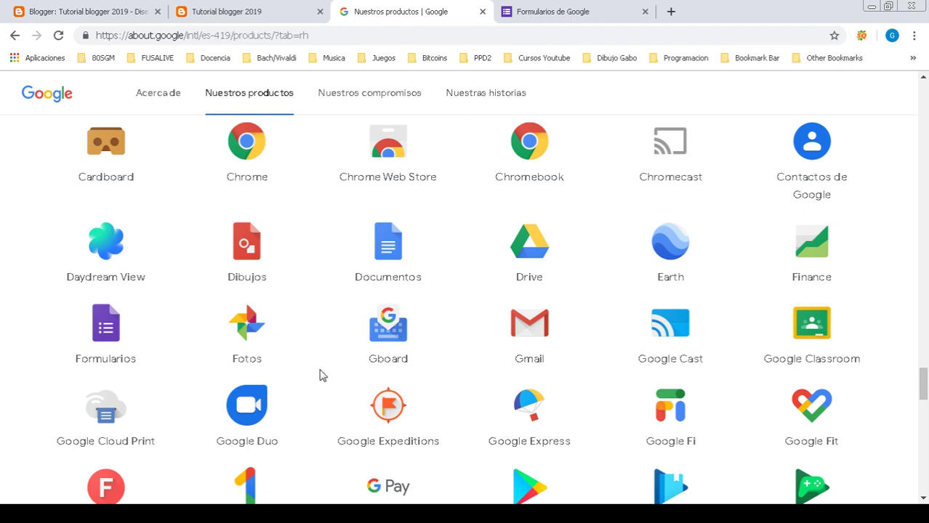
{"action": "left_click", "coordinate": [529, 327]}
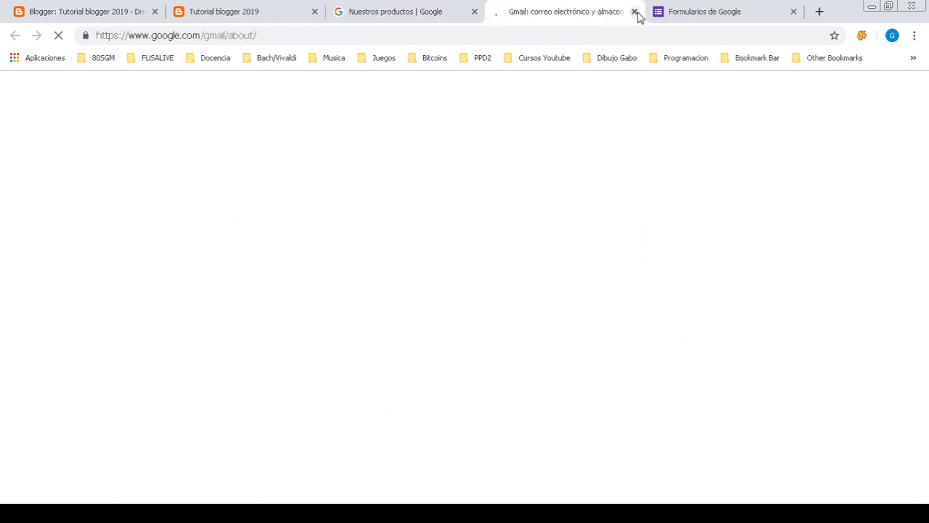
{"action": "left_click", "coordinate": [634, 13]}
Close the Google Forms page and browse the full product list on Google's products page.
{"action": "left_click", "coordinate": [85, 11]}
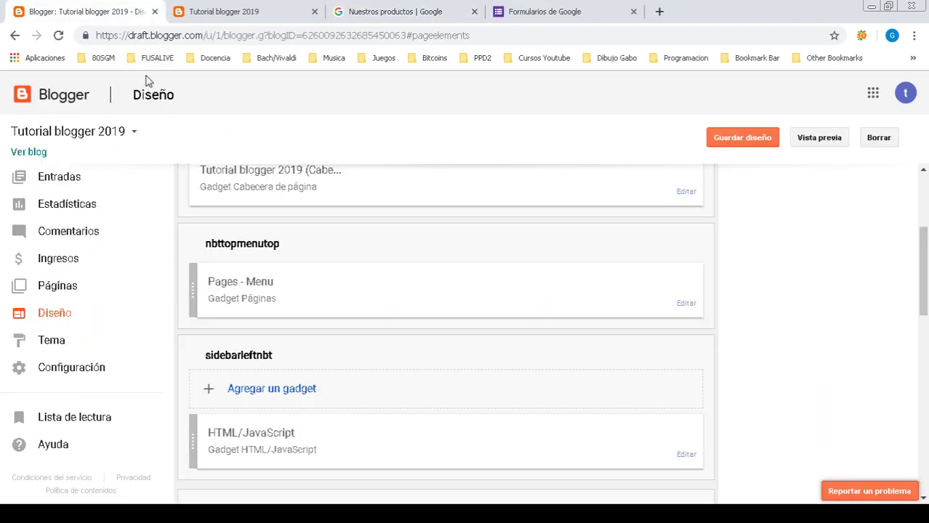
{"action": "left_click", "coordinate": [515, 12]}
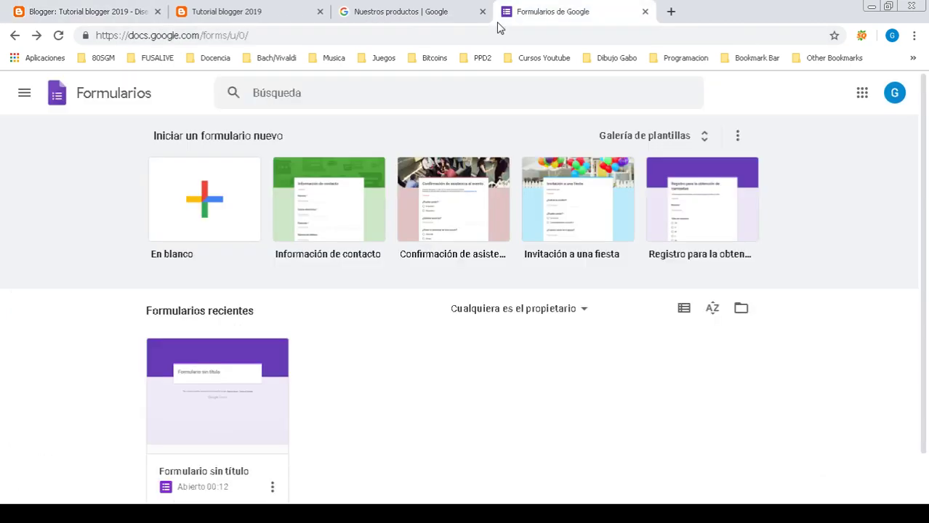
{"action": "left_click", "coordinate": [645, 11]}
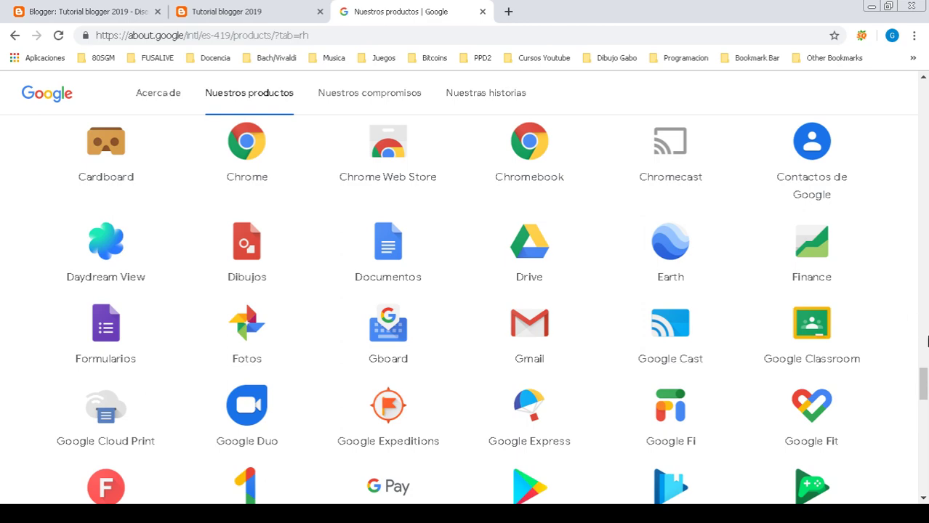
{"action": "left_click_drag", "start_coordinate": [921, 387], "coordinate": [925, 414]}
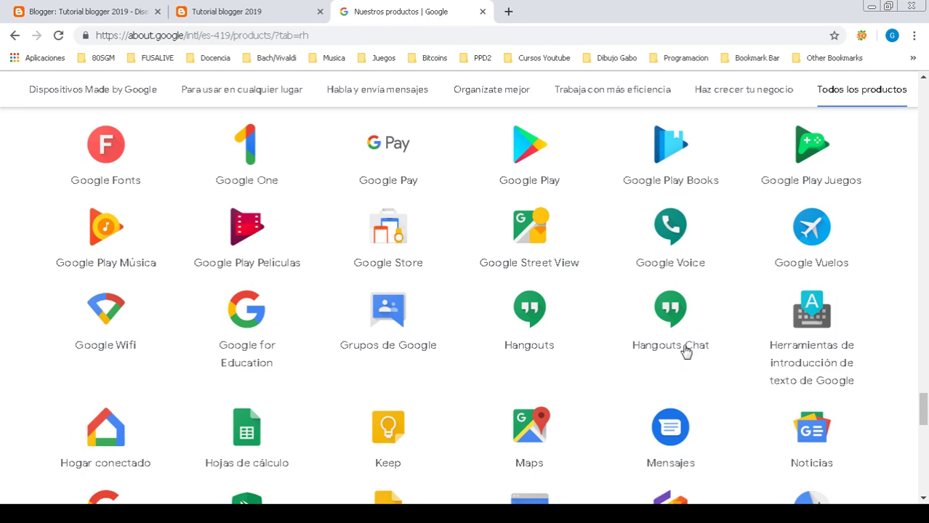
{"action": "left_click_drag", "start_coordinate": [923, 413], "coordinate": [923, 393]}
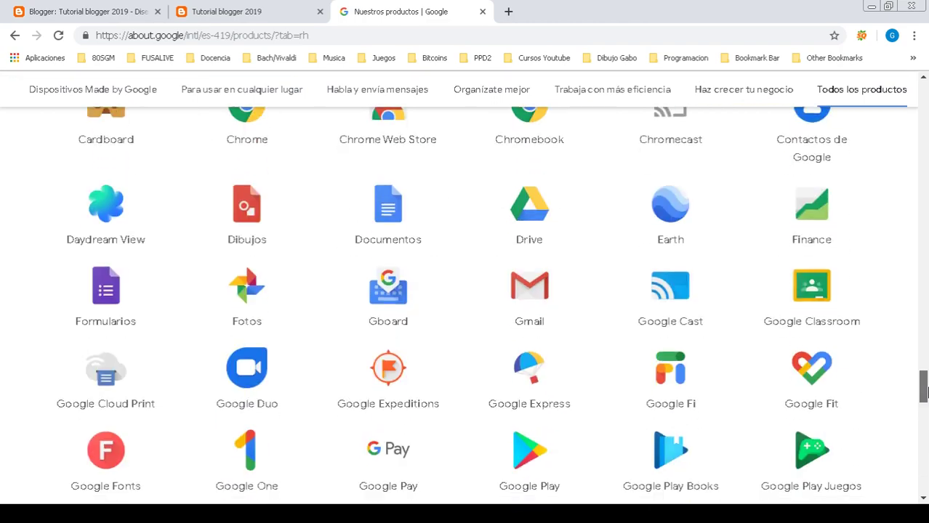
Open Google Docs (Documentos) from Google's product list, dismiss the welcome message and create a blank document.
{"action": "left_click", "coordinate": [384, 219]}
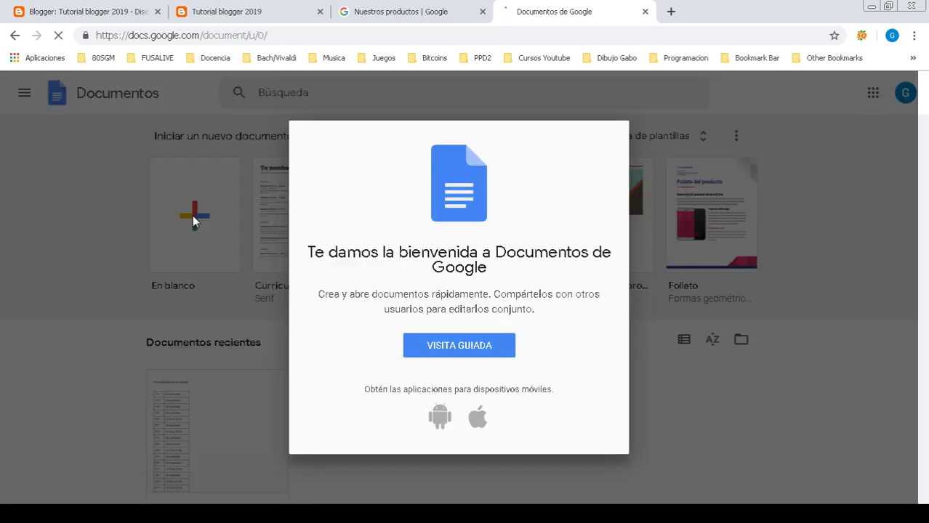
{"action": "left_click", "coordinate": [614, 136]}
{"action": "scroll", "coordinate": [354, 164], "scroll_direction": "down", "scroll_amount": 1}
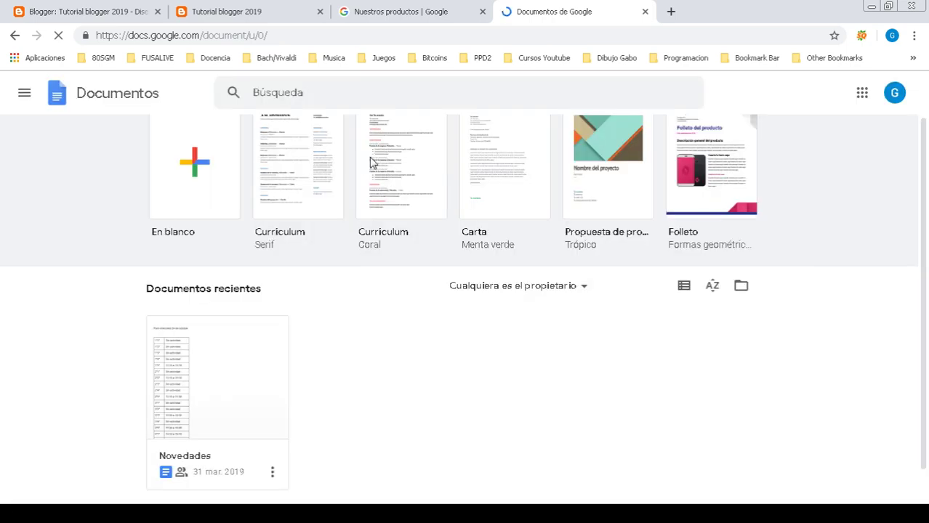
{"action": "left_click", "coordinate": [196, 189]}
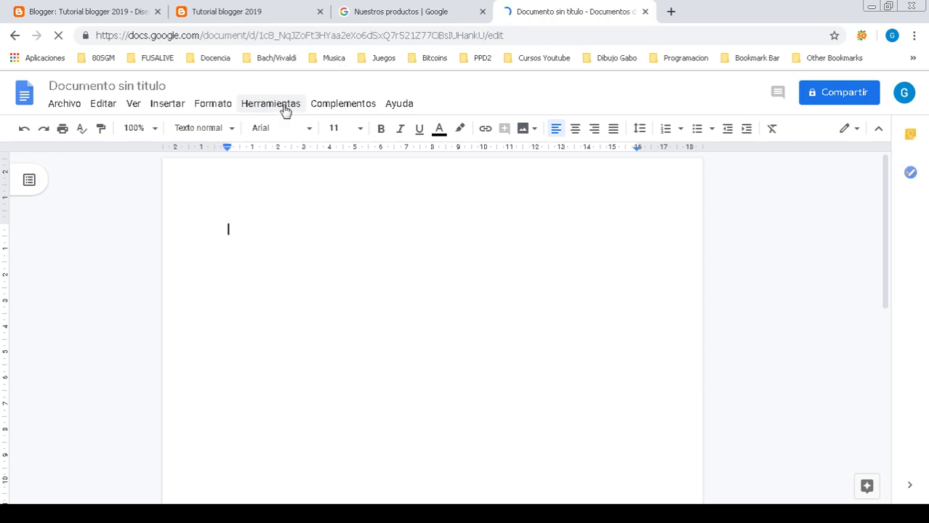
Dictate a paragraph beginning "Y miren Cómo le voy dictando a la computadora" with voice typing, allowing microphone access, and stop the dictation.
{"action": "left_click", "coordinate": [286, 109]}
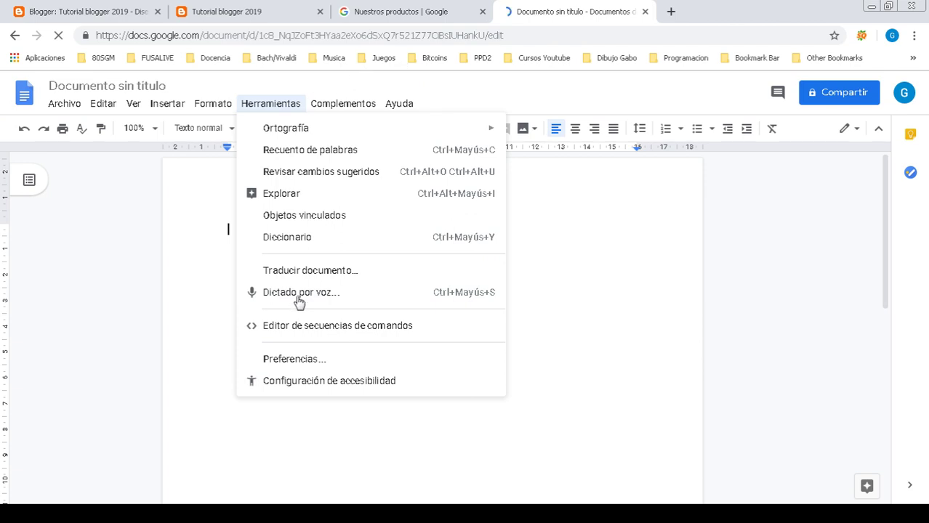
{"action": "key", "text": "Right"}
{"action": "mouse_move", "coordinate": [280, 104]}
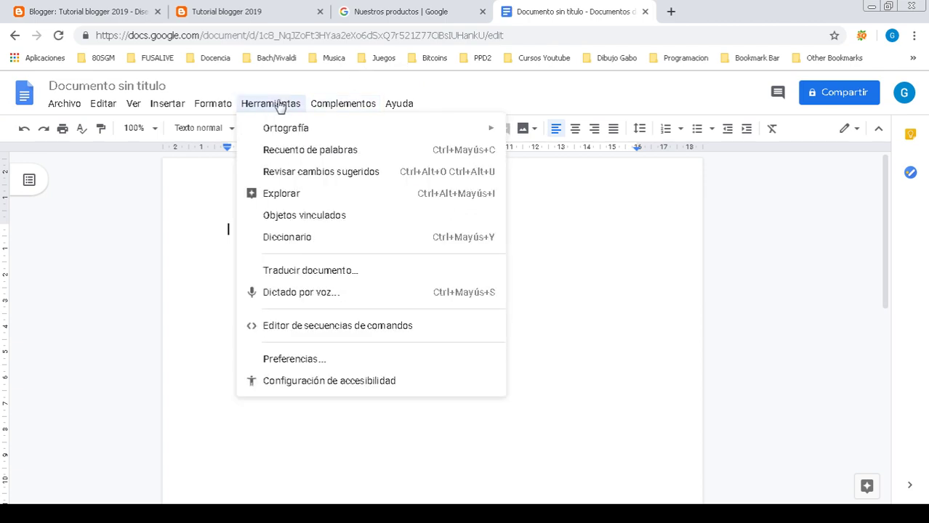
{"action": "left_click", "coordinate": [280, 293]}
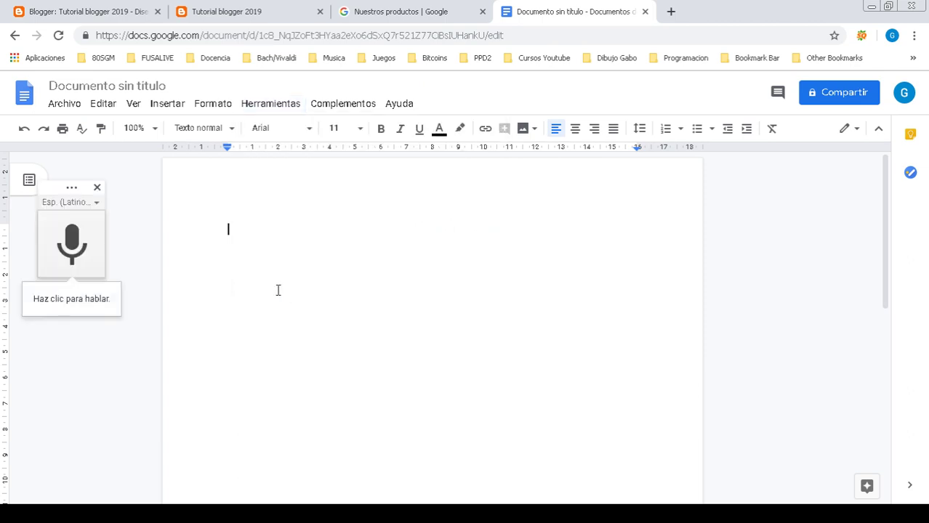
{"action": "left_click", "coordinate": [78, 253]}
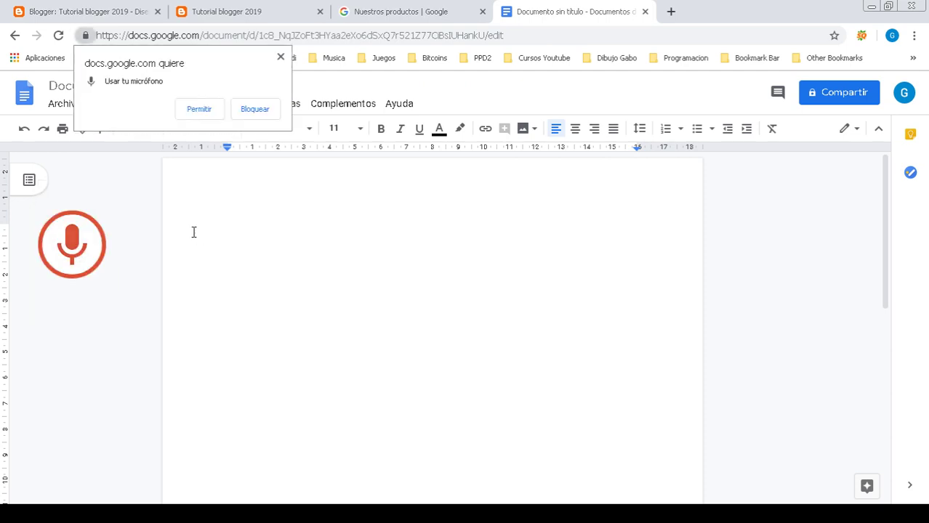
{"action": "left_click", "coordinate": [198, 110]}
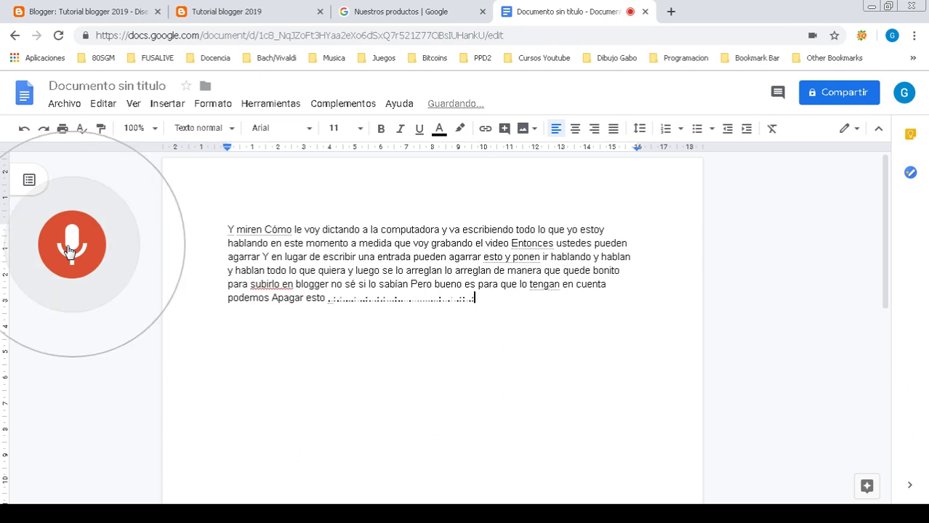
{"action": "left_click", "coordinate": [70, 251]}
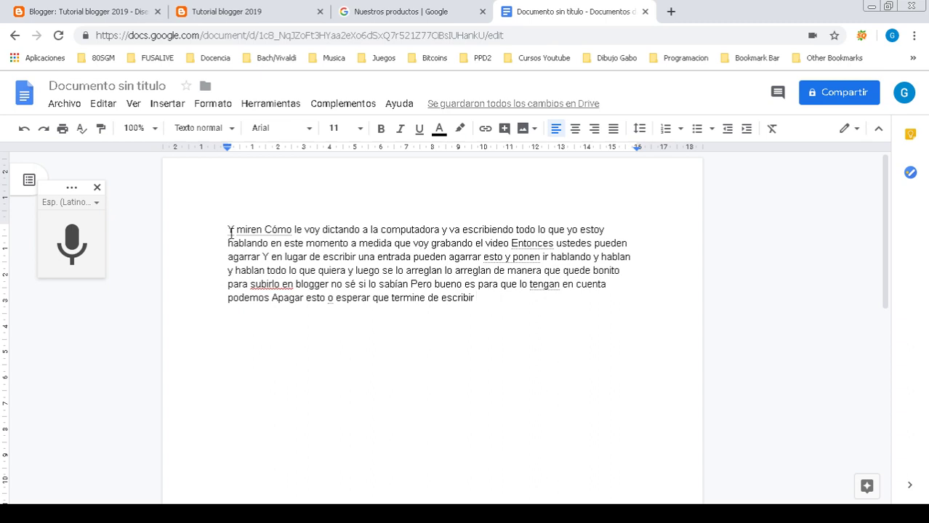
Start a new post in Blogger and copy the whole dictated paragraph from the Google document.
{"action": "left_click_drag", "start_coordinate": [228, 229], "coordinate": [365, 243]}
{"action": "left_click", "coordinate": [365, 243]}
{"action": "left_click_drag", "start_coordinate": [229, 231], "coordinate": [510, 296]}
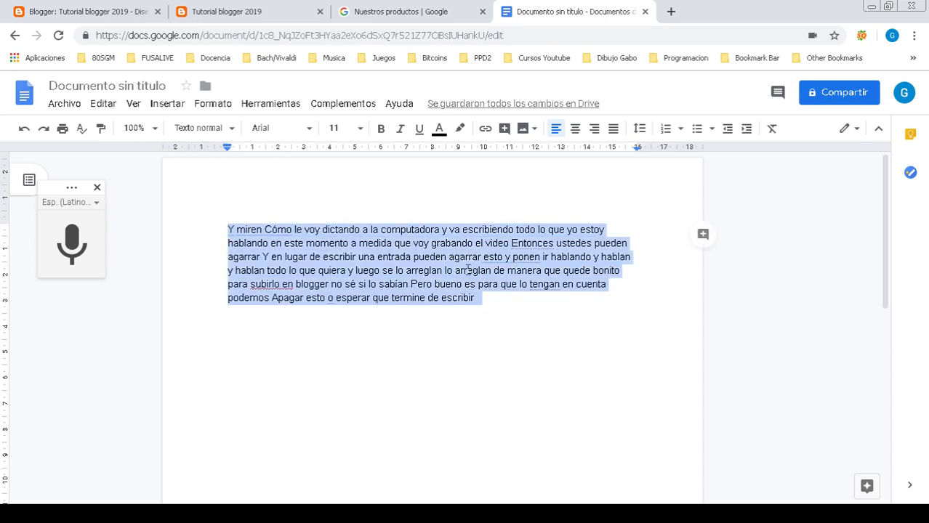
{"action": "left_click", "coordinate": [146, 8]}
{"action": "left_click", "coordinate": [64, 178]}
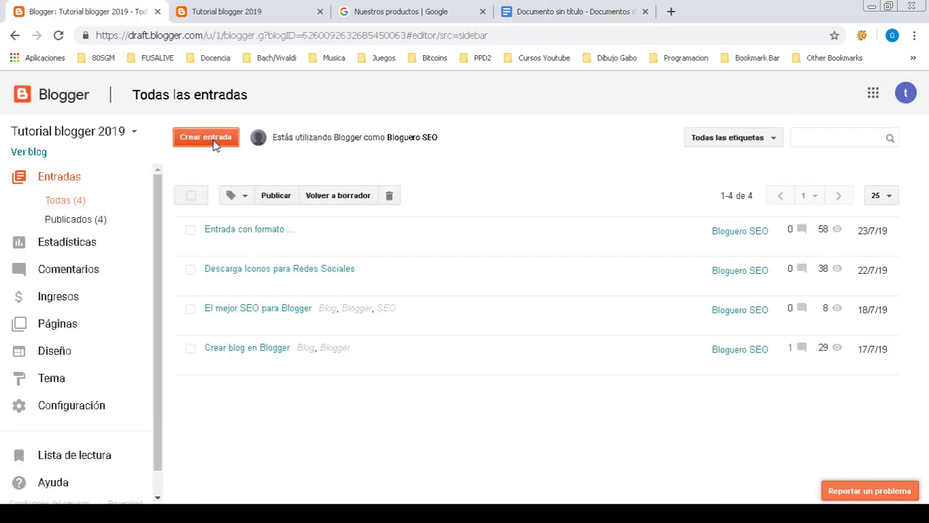
{"action": "left_click", "coordinate": [210, 138]}
{"action": "left_click", "coordinate": [571, 12]}
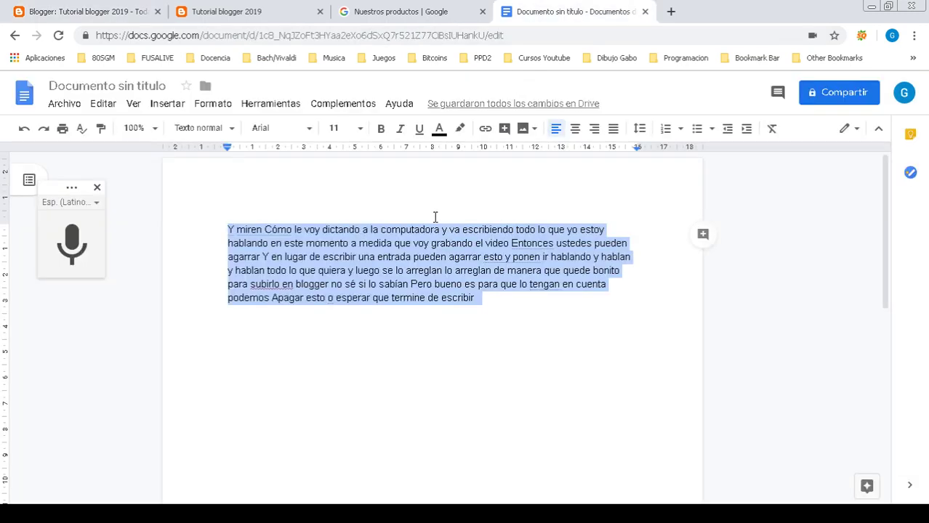
{"action": "right_click", "coordinate": [376, 250]}
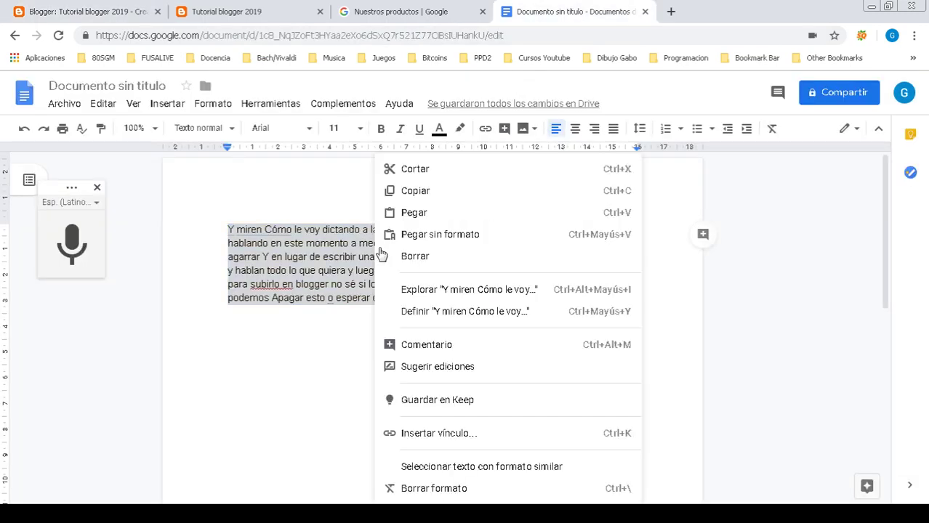
{"action": "left_click", "coordinate": [422, 193]}
Paste the dictated paragraph below the INDICE list in the new Blogger post.
{"action": "left_click", "coordinate": [88, 10]}
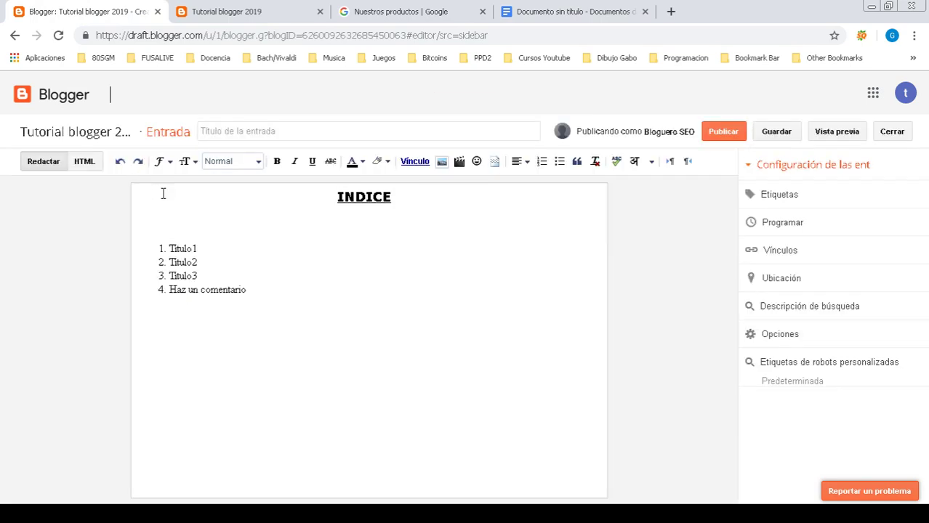
{"action": "left_click", "coordinate": [185, 342]}
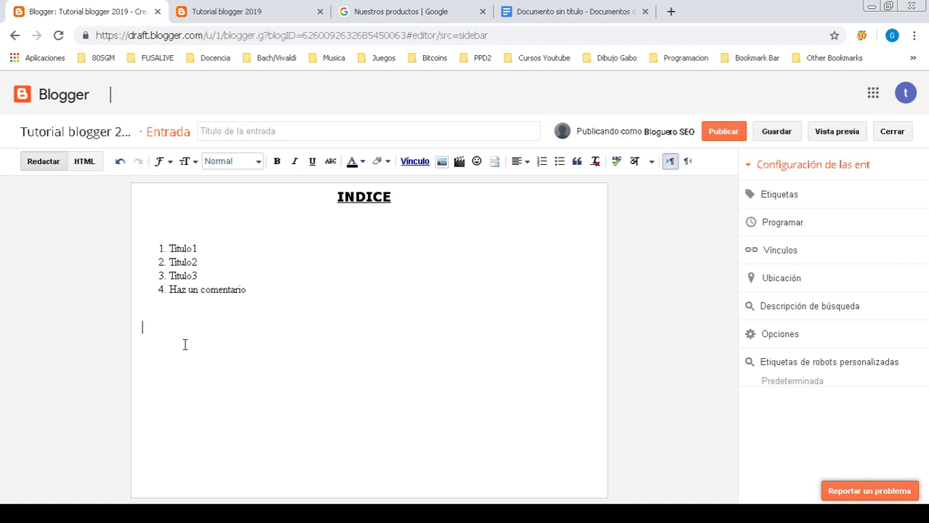
{"action": "right_click", "coordinate": [176, 330]}
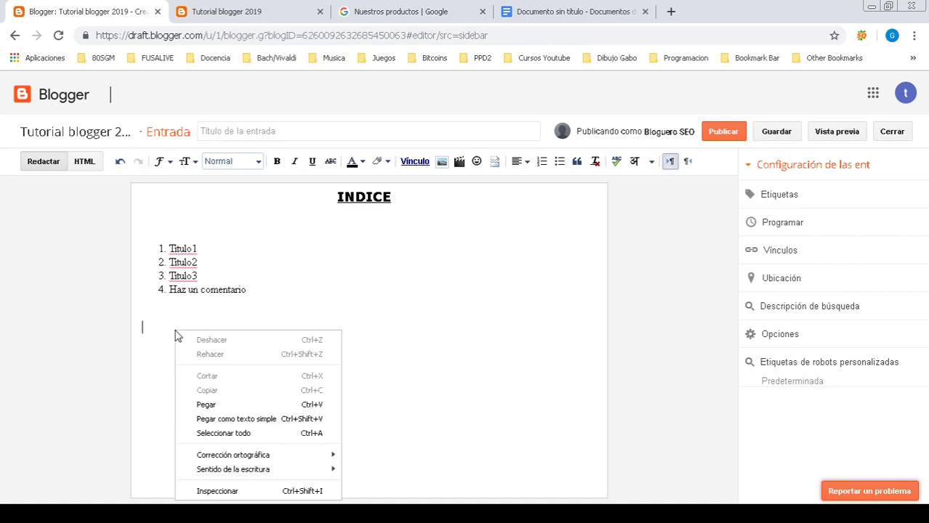
{"action": "left_click", "coordinate": [229, 408]}
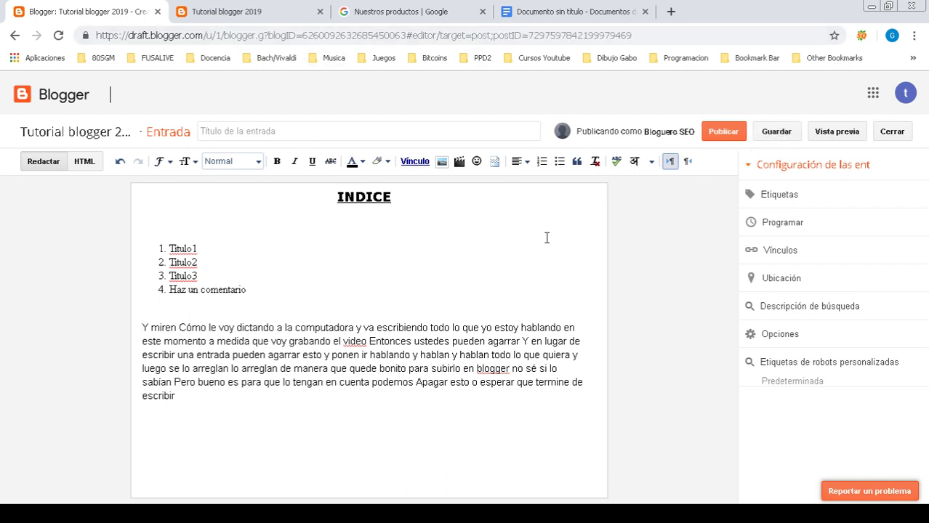
{"action": "left_click", "coordinate": [669, 161]}
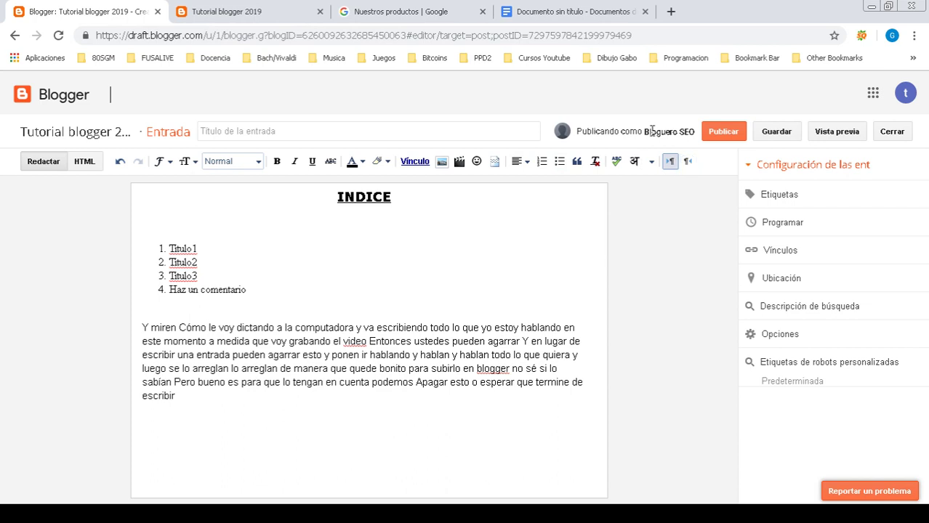
Close the Google document and look through the rest of Google's product list down to the YouTube products.
{"action": "left_click", "coordinate": [536, 13]}
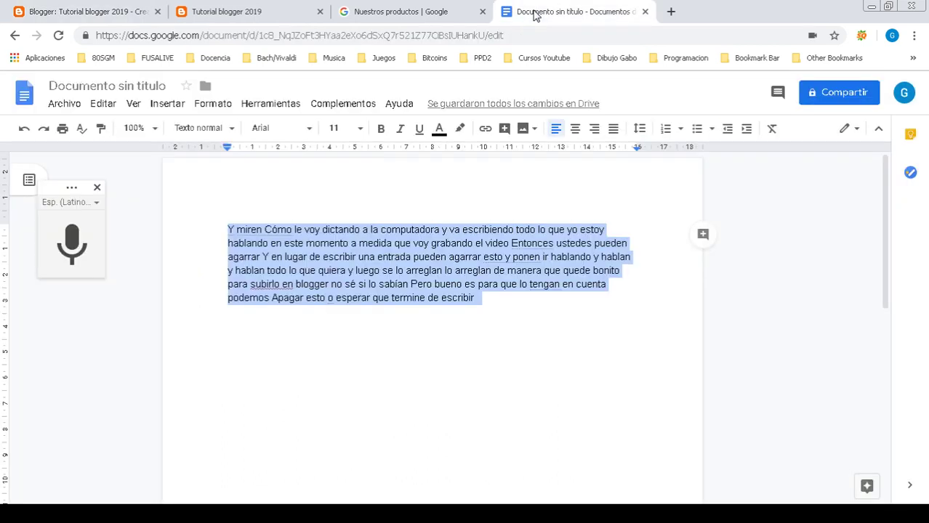
{"action": "left_click", "coordinate": [646, 11]}
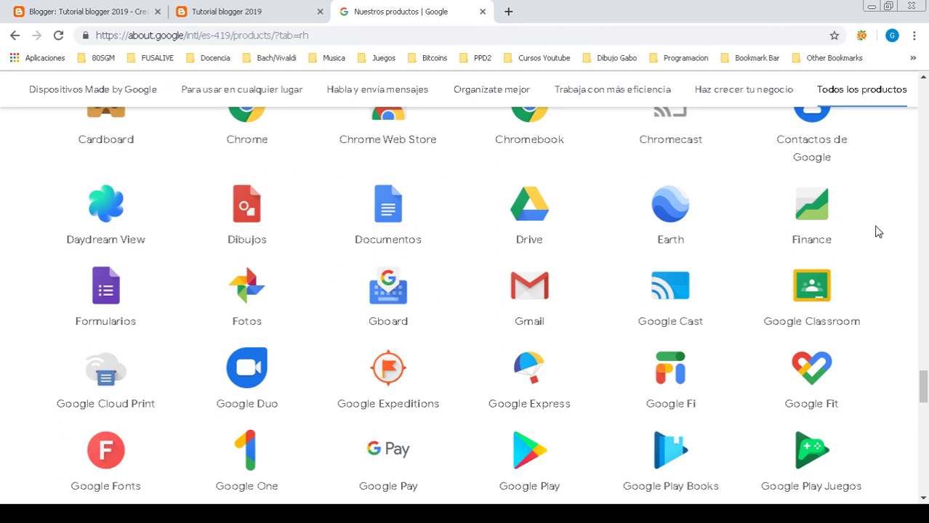
{"action": "left_click_drag", "start_coordinate": [923, 385], "coordinate": [925, 420]}
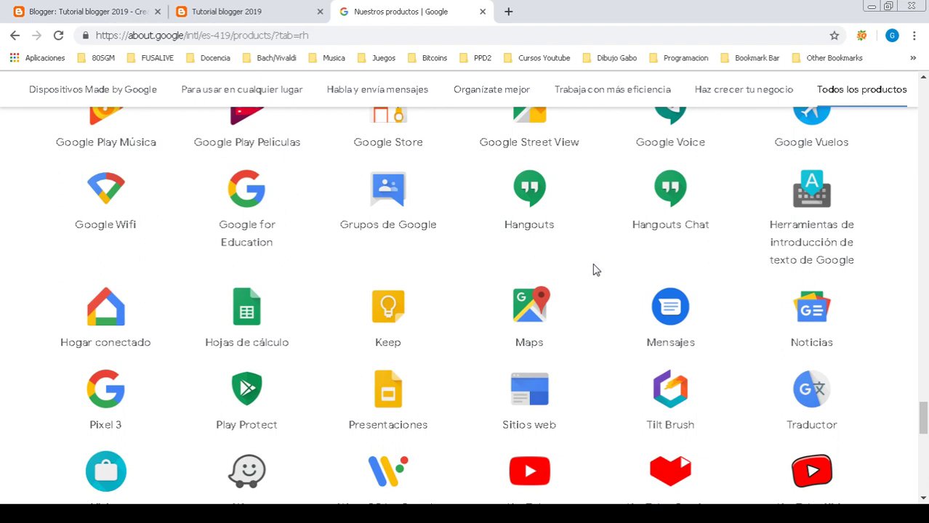
{"action": "mouse_move", "coordinate": [924, 428]}
{"action": "left_mouse_down"}
{"action": "mouse_move", "coordinate": [924, 437]}
{"action": "mouse_move", "coordinate": [924, 428]}
{"action": "left_mouse_up"}
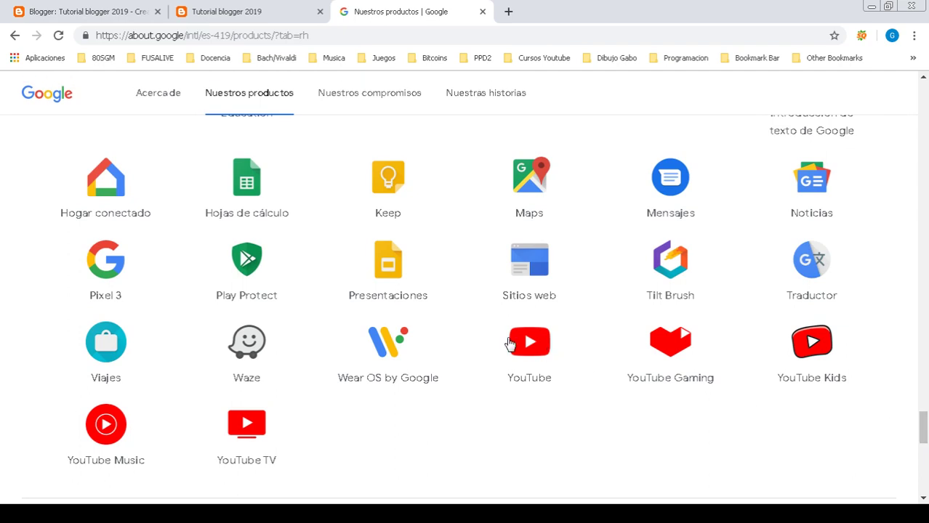
Close the new Blogger post and delete its untitled draft from the list of posts.
{"action": "left_click", "coordinate": [98, 9]}
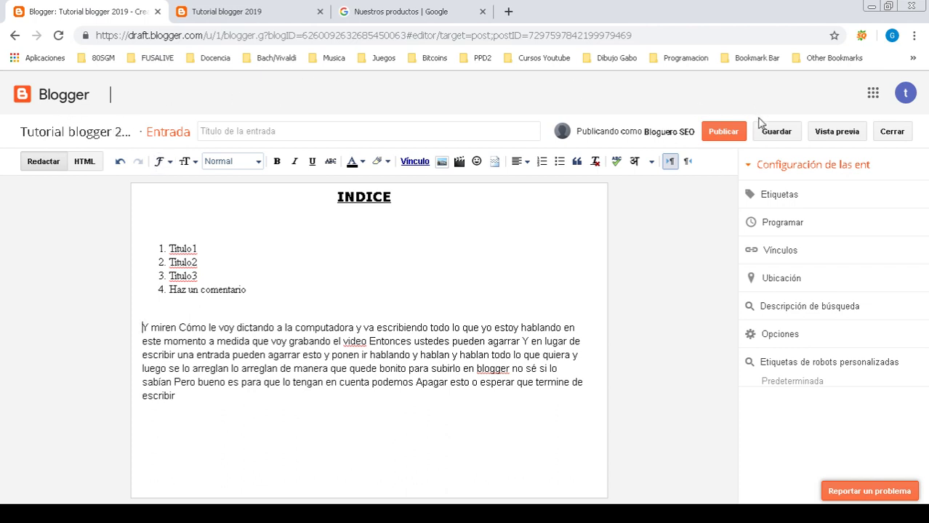
{"action": "left_click", "coordinate": [890, 132]}
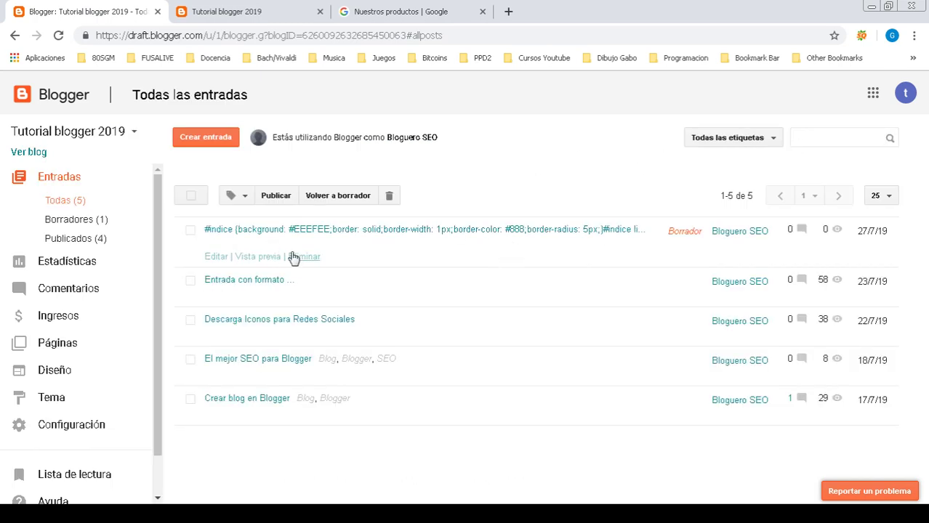
{"action": "left_click", "coordinate": [302, 259]}
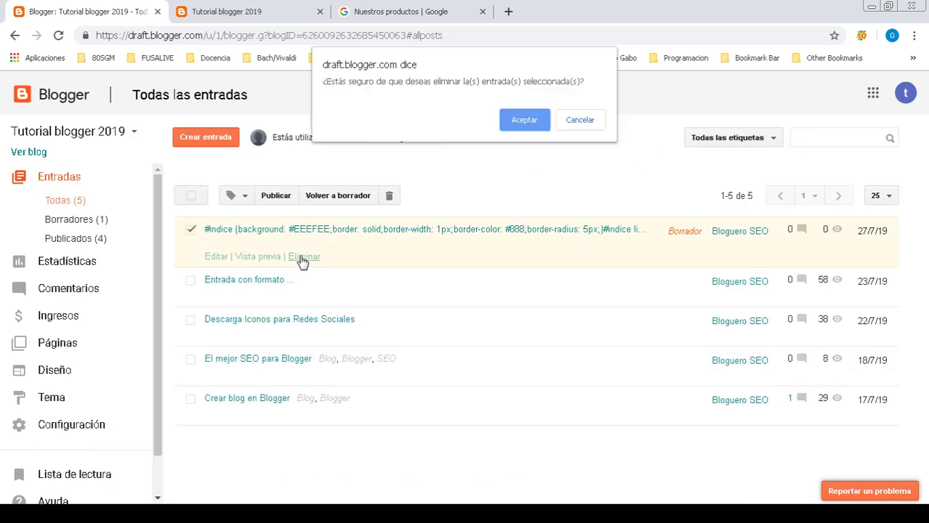
{"action": "left_click", "coordinate": [521, 120]}
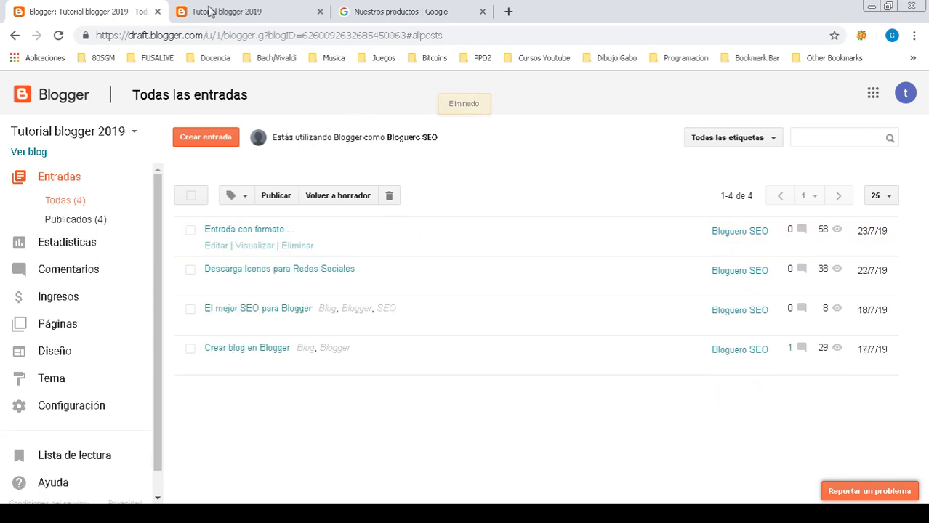
Look back over Google's product list up to the start of the Para todos section and return to the Blogger post list.
{"action": "left_click", "coordinate": [396, 10]}
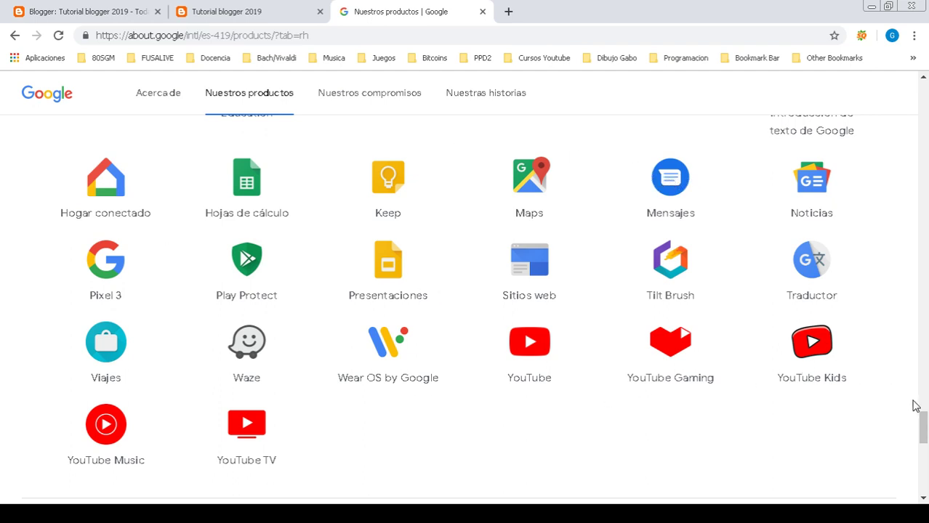
{"action": "left_click_drag", "start_coordinate": [921, 416], "coordinate": [921, 377]}
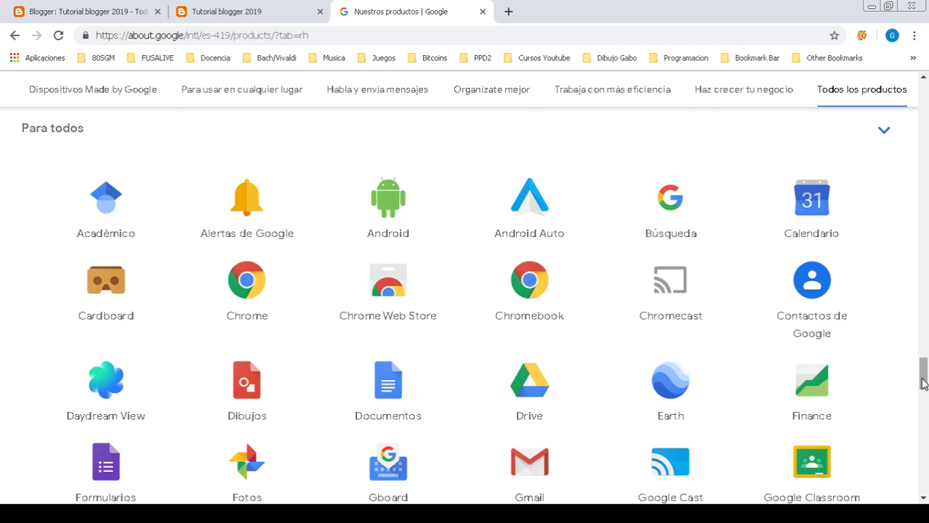
{"action": "left_click", "coordinate": [87, 12]}
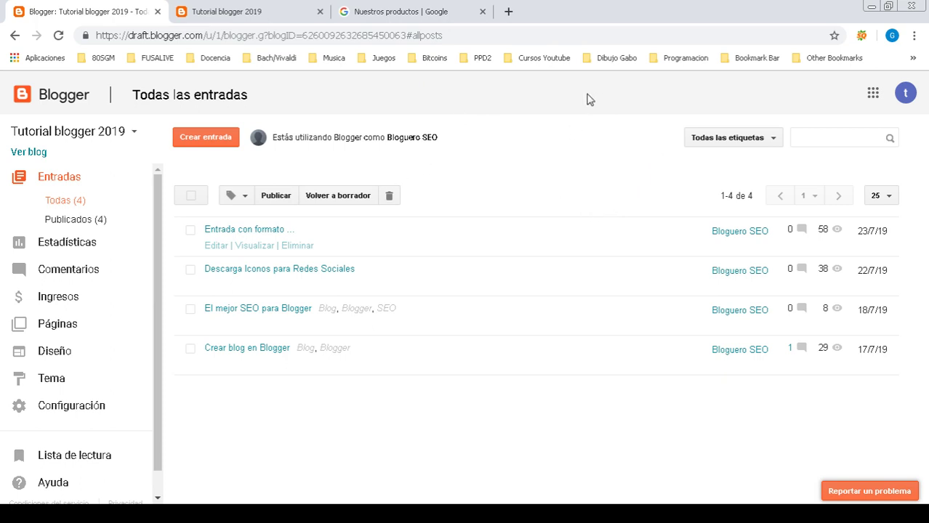
View the public blog's posts and the Nombre field of its contact form, and return to Google's product list.
{"action": "left_click", "coordinate": [247, 12]}
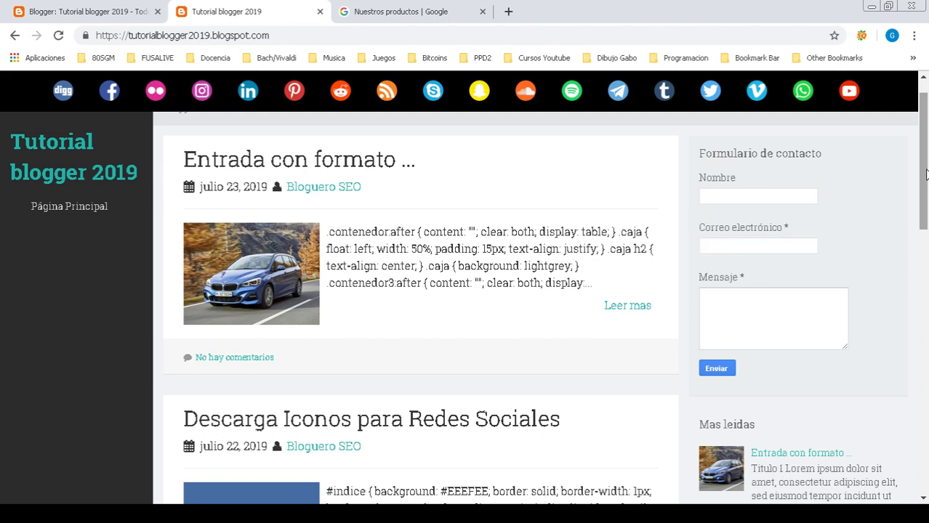
{"action": "scroll", "coordinate": [918, 244], "scroll_direction": "down", "scroll_amount": 4}
{"action": "scroll", "coordinate": [917, 245], "scroll_direction": "up", "scroll_amount": 4}
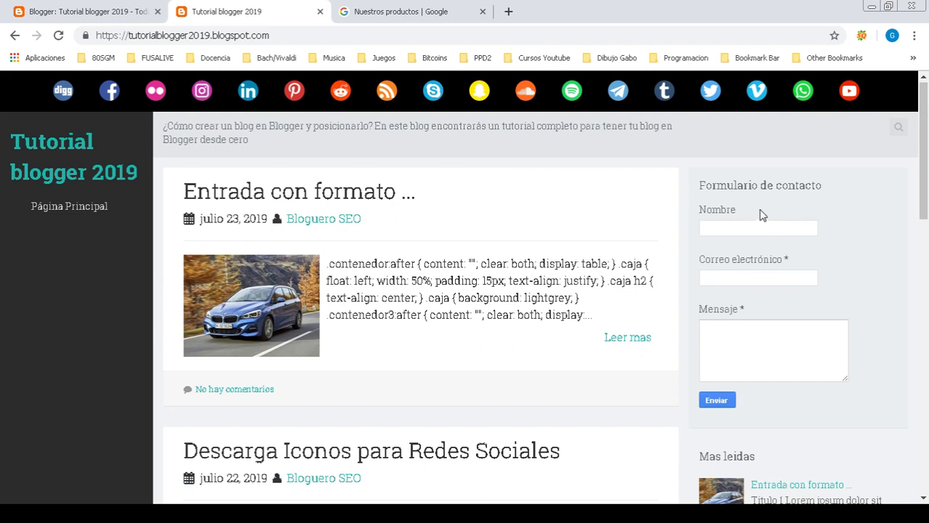
{"action": "left_click", "coordinate": [725, 226]}
{"action": "left_click", "coordinate": [779, 228]}
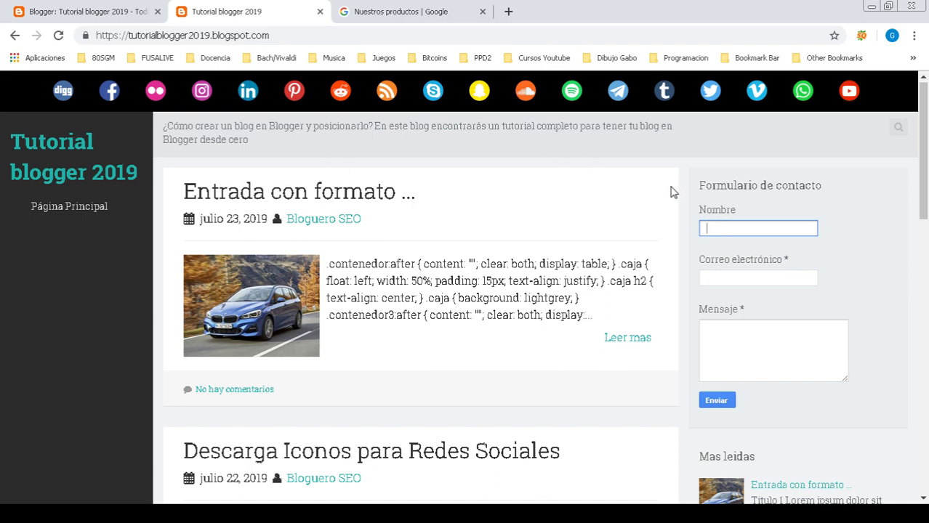
{"action": "left_click", "coordinate": [411, 13]}
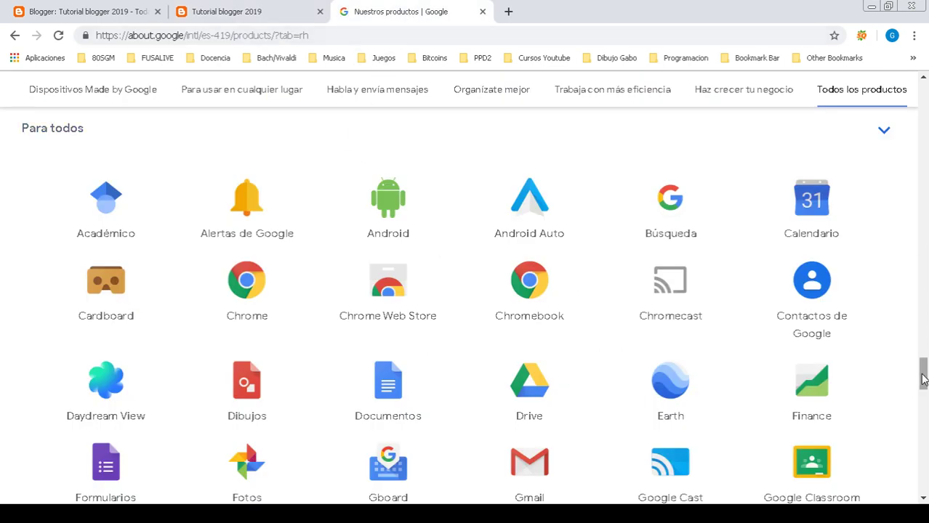
{"action": "left_click_drag", "start_coordinate": [924, 378], "coordinate": [926, 398]}
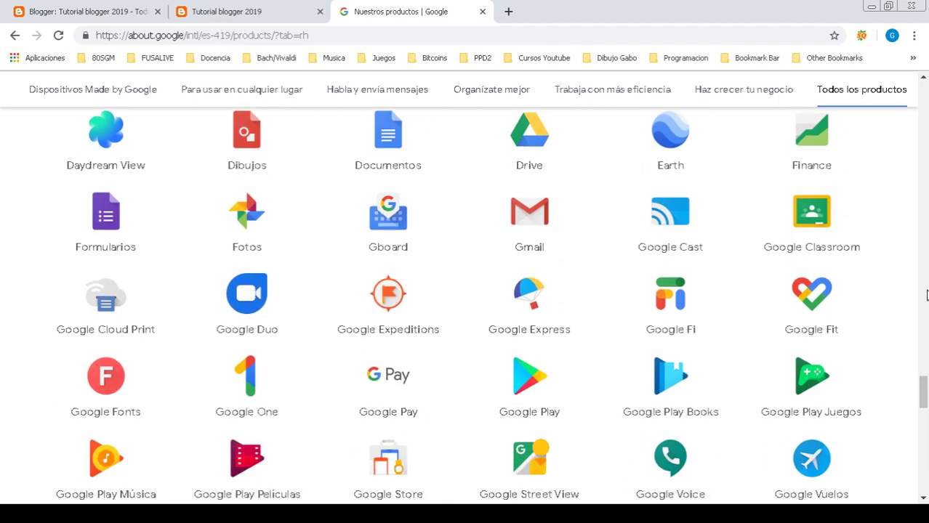